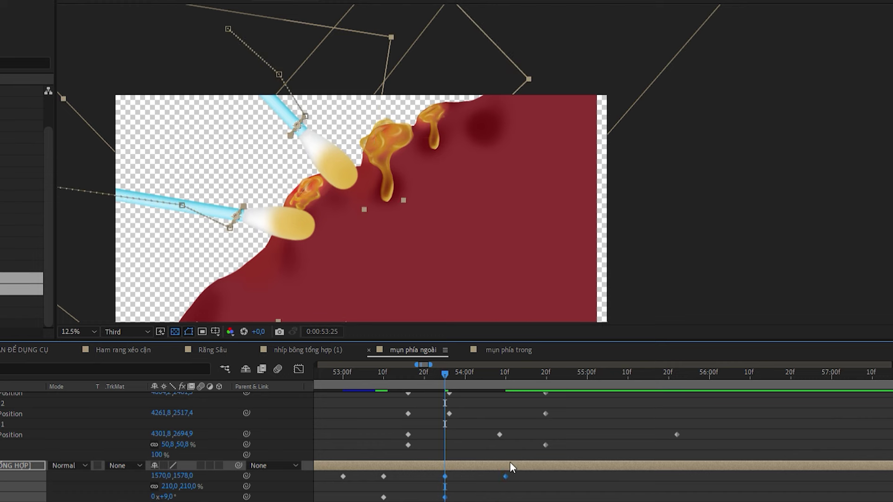
Preview the cotton swab animation from about 53:09 and again from about 51 seconds.
drag(412, 381, 378, 386)
key(space)
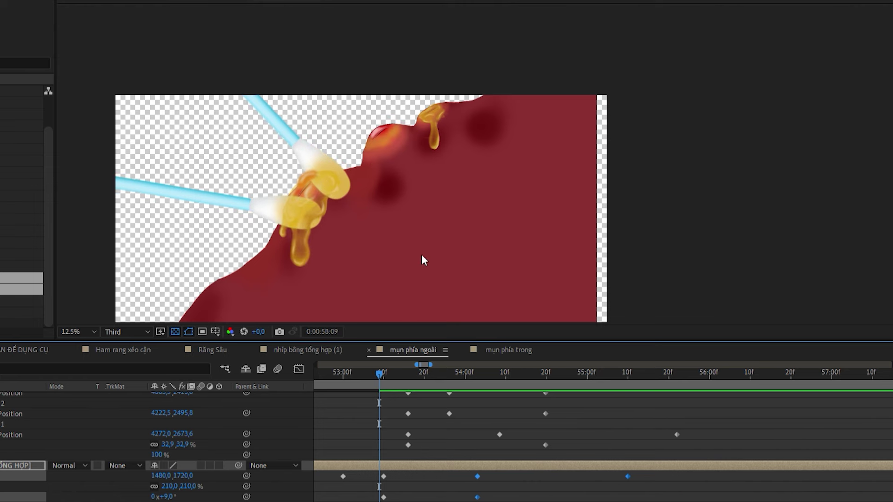
scroll(388, 207, down, 1)
scroll(359, 212, up, 2)
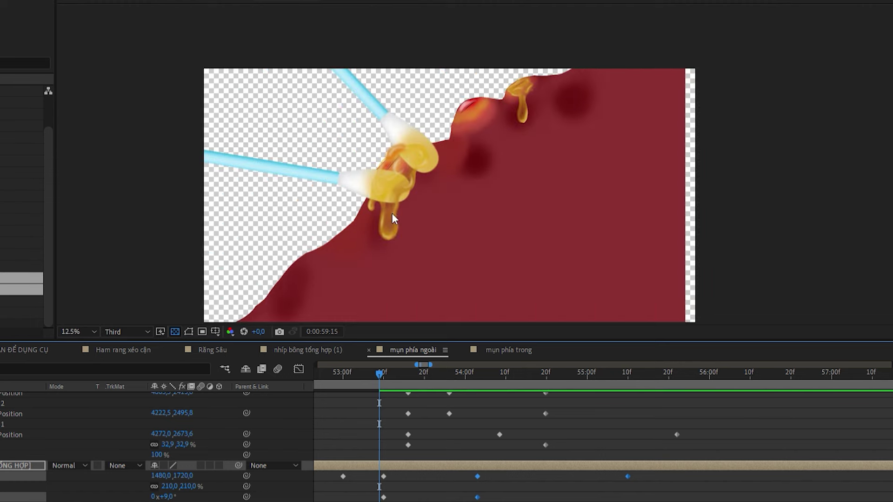
scroll(477, 451, down, 2)
scroll(475, 450, down, 2)
click(428, 372)
key(space)
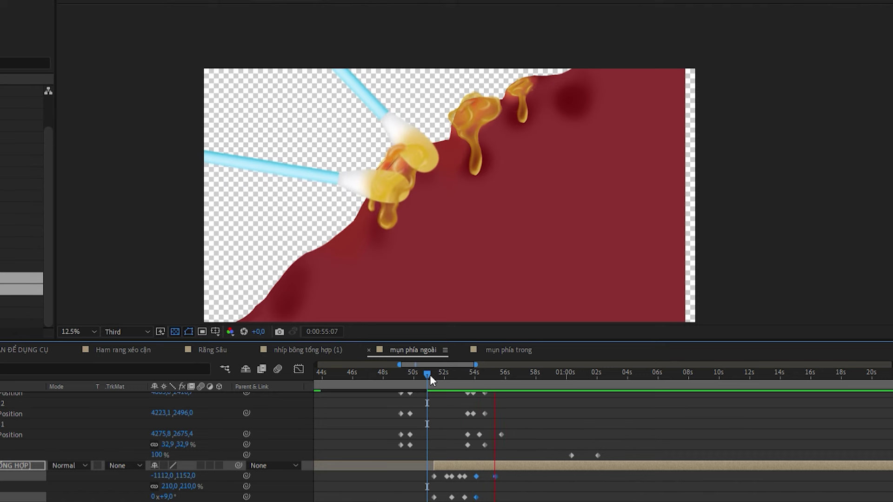
key(space)
key(equal)
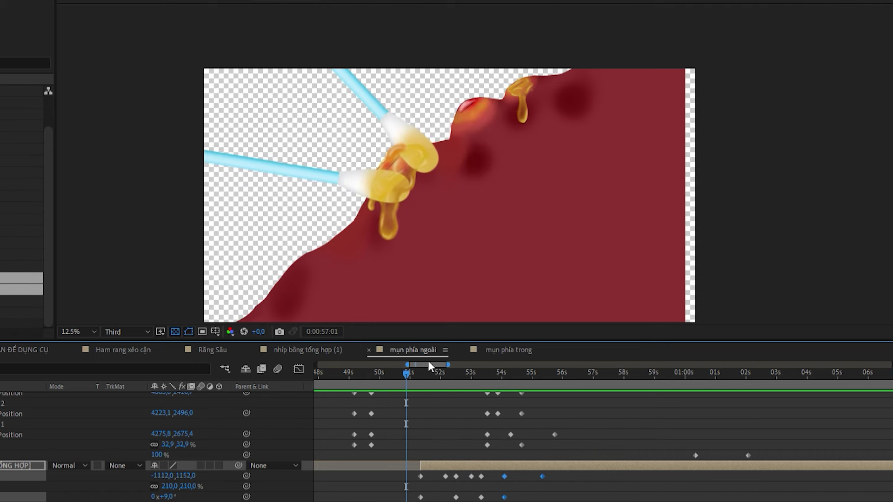
At 53:24, select the red bump layer behind the lower pus blob and move its anchor point close to that blob.
click(459, 372)
drag(460, 371, 495, 379)
scroll(24, 458, down, 3)
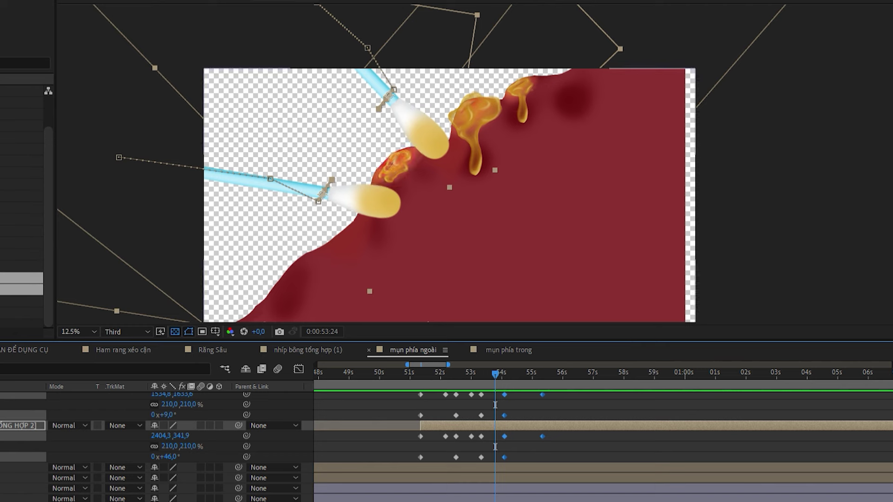
click(449, 207)
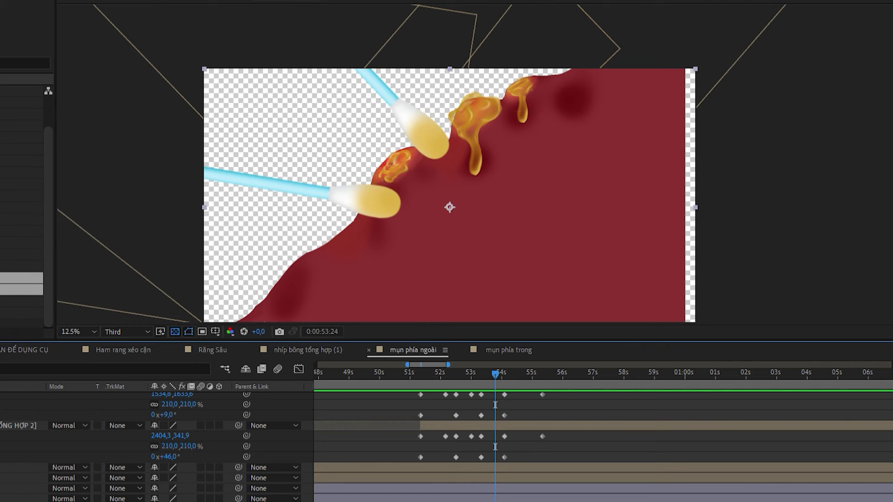
drag(452, 197, 410, 166)
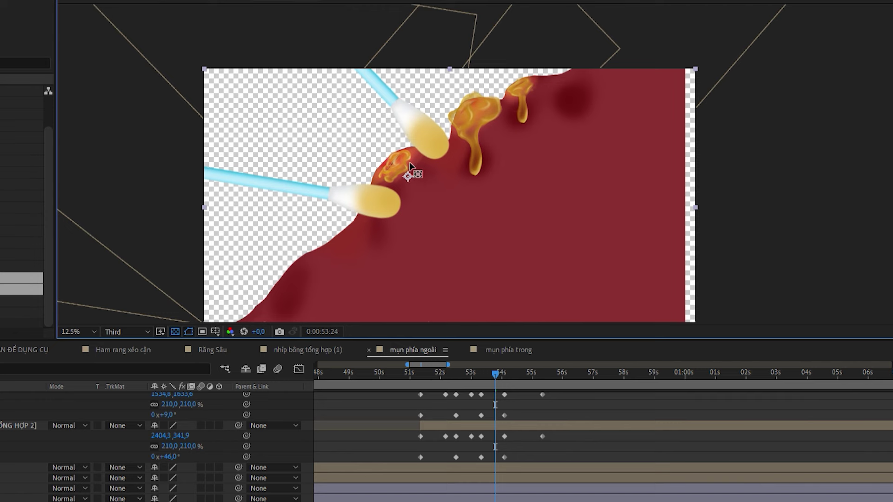
Try scaling the red bump layer down and up around its moved anchor point, undoing the attempts.
key(alt+shift+KP_Subtract)
key(alt+shift+KP_Subtract)
key(alt+shift+KP_Subtract)
key(alt+shift+KP_Subtract)
key(alt+shift+KP_Subtract)
key(alt+shift+KP_Subtract)
key(alt+shift+KP_Subtract)
key(alt+shift+KP_Subtract)
key(alt+shift+KP_Subtract)
key(alt+shift+KP_Subtract)
key(alt+shift+KP_Subtract)
key(alt+shift+KP_Subtract)
key(alt+shift+KP_Subtract)
key(ctrl+z)
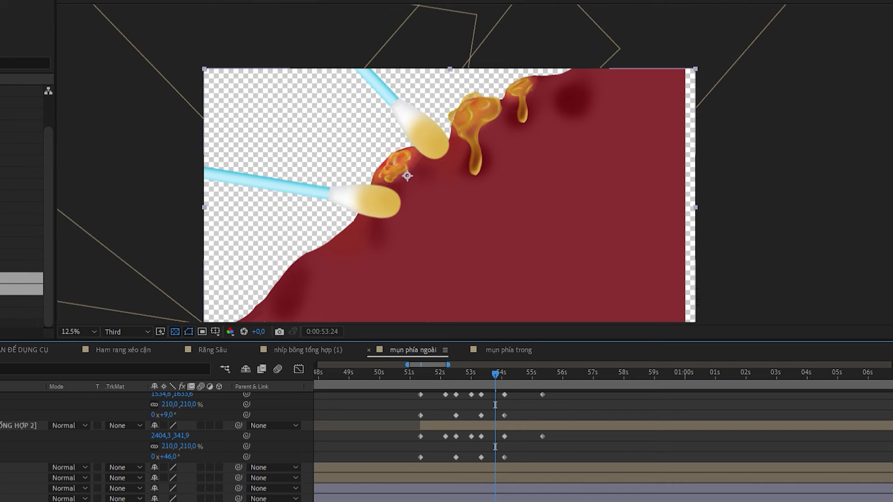
key(alt+shift+KP_Subtract)
key(alt+shift+KP_Subtract)
key(alt+shift+KP_Subtract)
key(alt+shift+KP_Subtract)
key(alt+shift+KP_Subtract)
key(alt+shift+KP_Add)
key(alt+shift+KP_Add)
key(alt+shift+KP_Add)
key(alt+shift+KP_Add)
key(alt+shift+KP_Add)
key(alt+shift+KP_Add)
key(alt+shift+KP_Add)
key(ctrl+z)
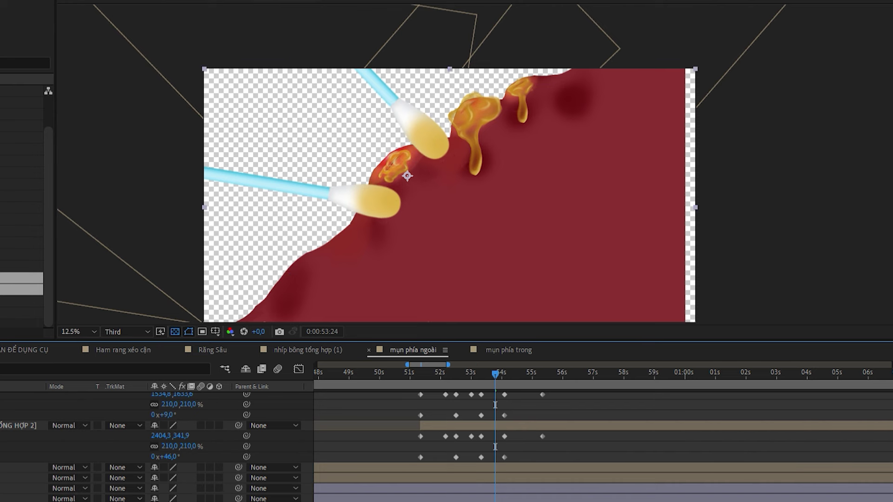
Move the red bump layer's anchor point onto the middle of the lower pus blob and undo the trial scaling.
click(398, 157)
drag(171, 501, 122, 501)
key(ctrl+z)
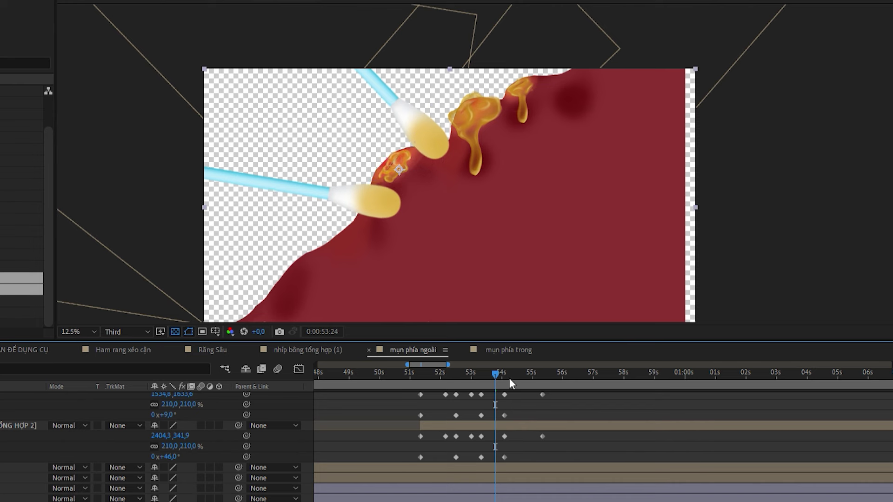
At 54:24, scale the red bump layer down so the bump shrinks away between the two swabs.
scroll(510, 378, up, 2)
drag(468, 366, 576, 372)
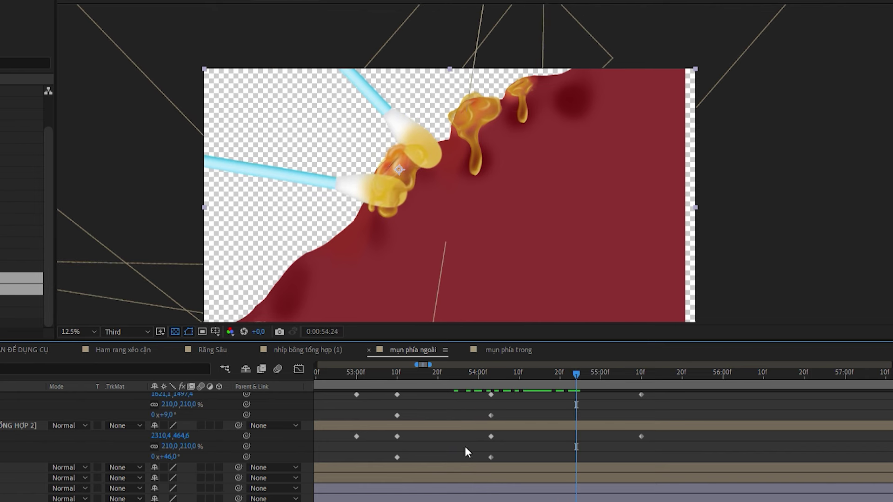
key(alt+KP_Subtract)
key(alt+KP_Subtract)
key(alt+KP_Subtract)
key(alt+KP_Subtract)
key(alt+KP_Subtract)
key(alt+KP_Subtract)
key(alt+KP_Subtract)
key(alt+KP_Subtract)
key(alt+KP_Subtract)
key(alt+KP_Subtract)
key(alt+KP_Subtract)
key(alt+KP_Subtract)
key(alt+KP_Subtract)
key(alt+KP_Subtract)
key(alt+KP_Subtract)
key(alt+KP_Subtract)
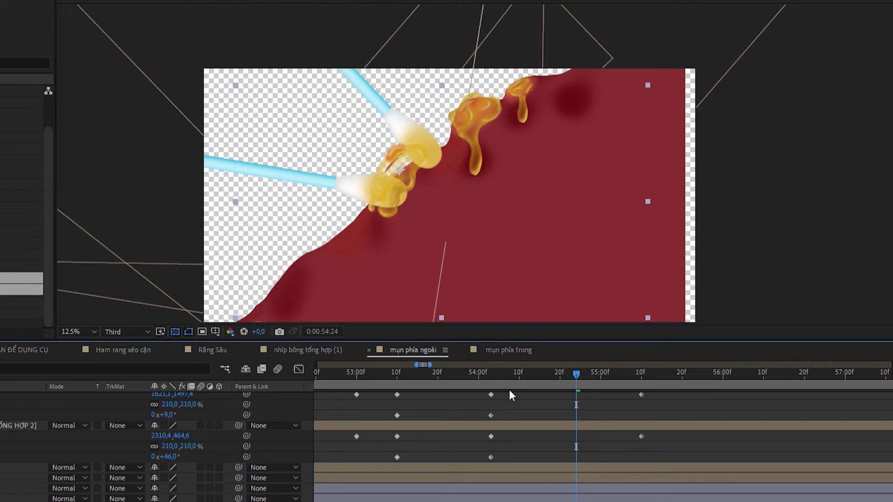
Animate the small pimple layer's position from 53:24 to 54:24, sliding it down and right into the tissue, and preview the motion.
click(454, 376)
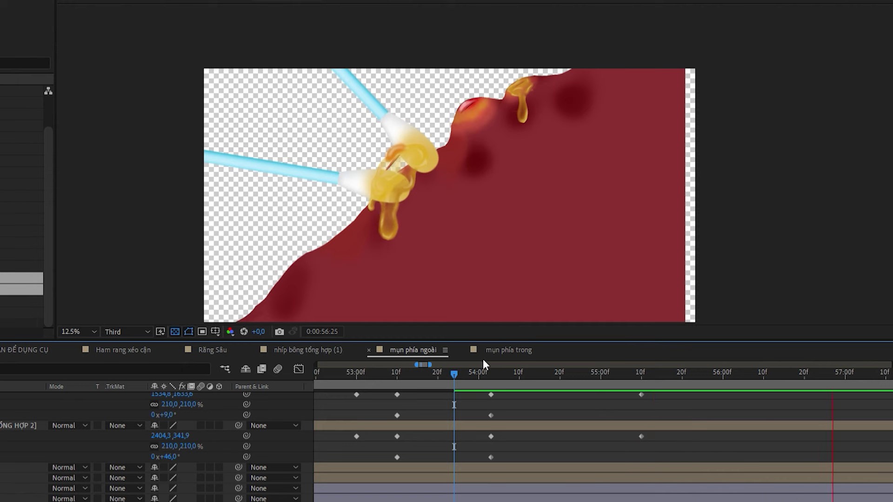
drag(473, 367, 453, 389)
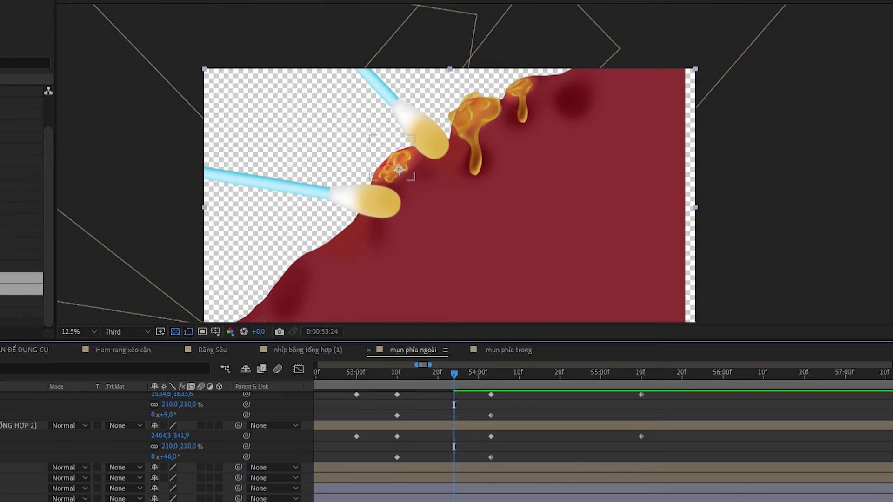
click(395, 163)
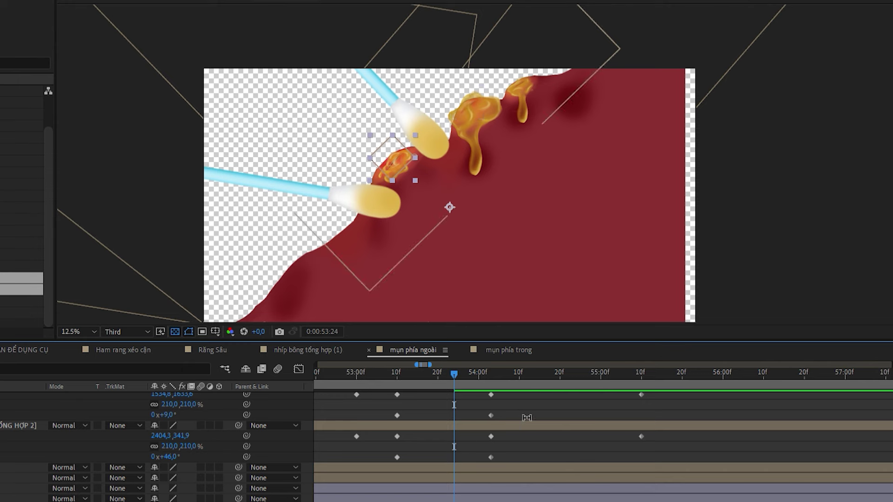
drag(502, 364, 576, 364)
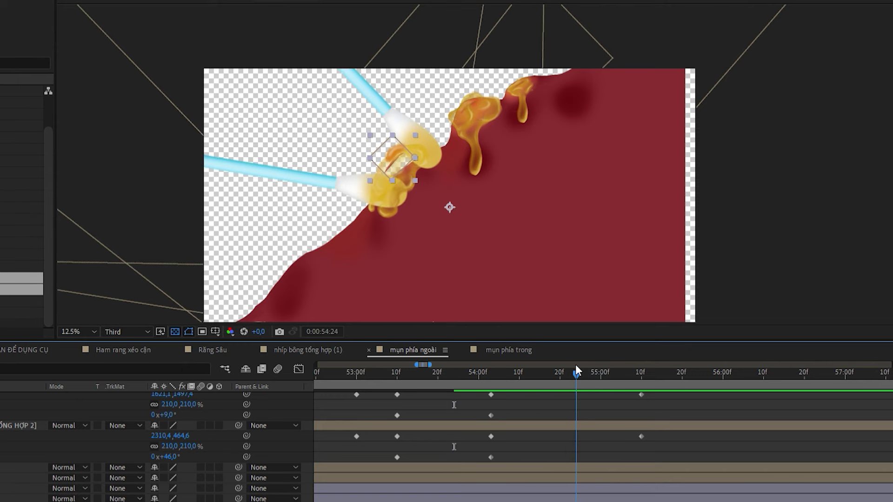
drag(450, 195, 462, 208)
click(458, 375)
key(space)
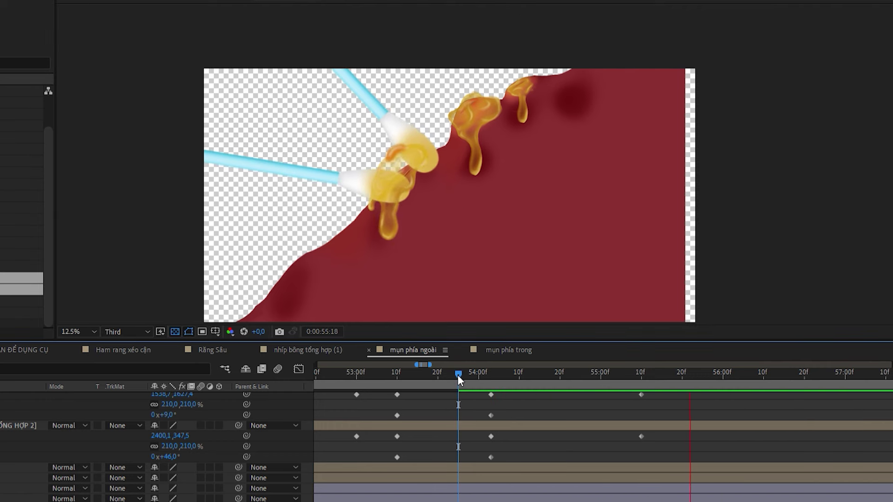
click(472, 368)
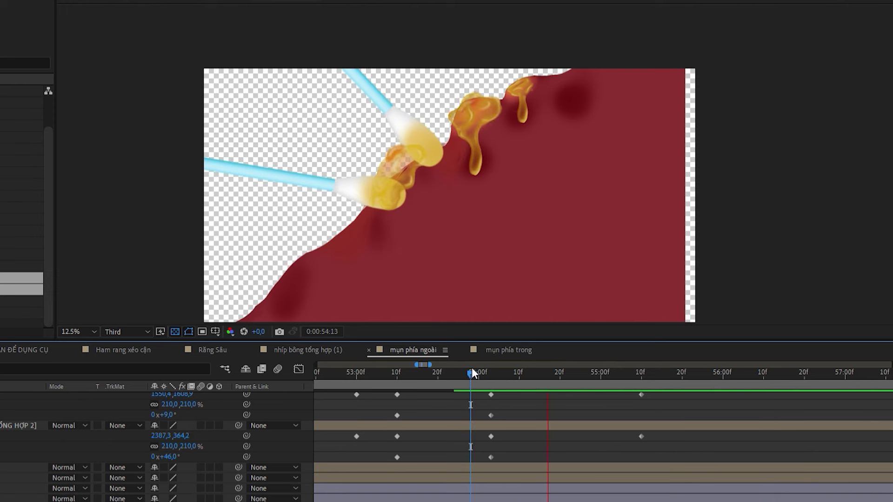
Keyframe the lower pus layer's position at 54:03, and at 55:22 move the pus to 2597.9, 1374.6.
mouse_move(479, 367)
mouse_down()
mouse_move(499, 368)
mouse_move(427, 381)
mouse_move(499, 371)
mouse_move(470, 380)
mouse_move(490, 376)
mouse_up()
scroll(492, 390, up, 4)
scroll(19, 433, up, 4)
click(10, 436)
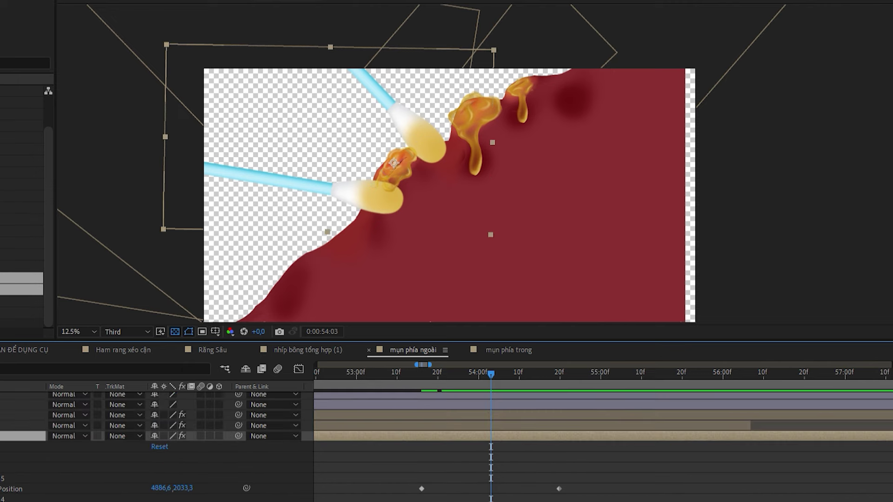
scroll(23, 434, down, 5)
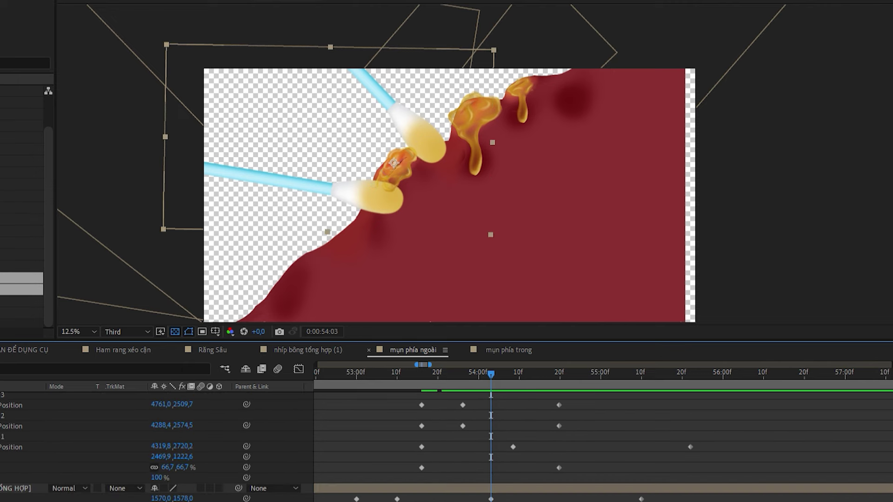
drag(556, 372, 691, 372)
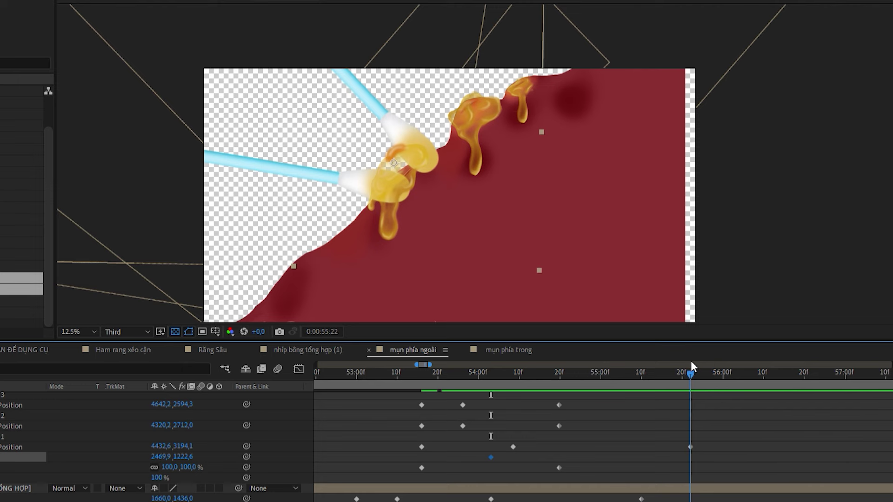
drag(396, 150, 406, 161)
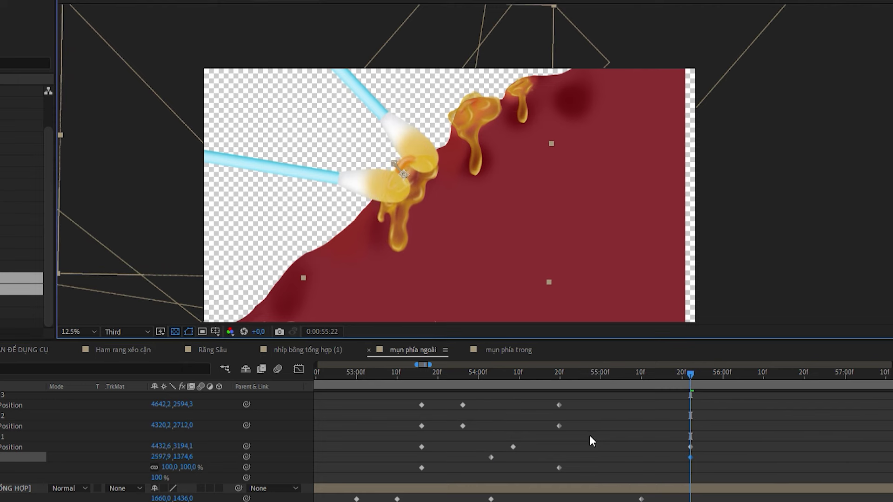
At 55:10, move the upper swab to 2372, 616 and the lower swab to 1724, 1564, and preview from 54:03.
scroll(558, 419, down, 3)
drag(512, 372, 641, 370)
click(659, 426)
click(655, 467)
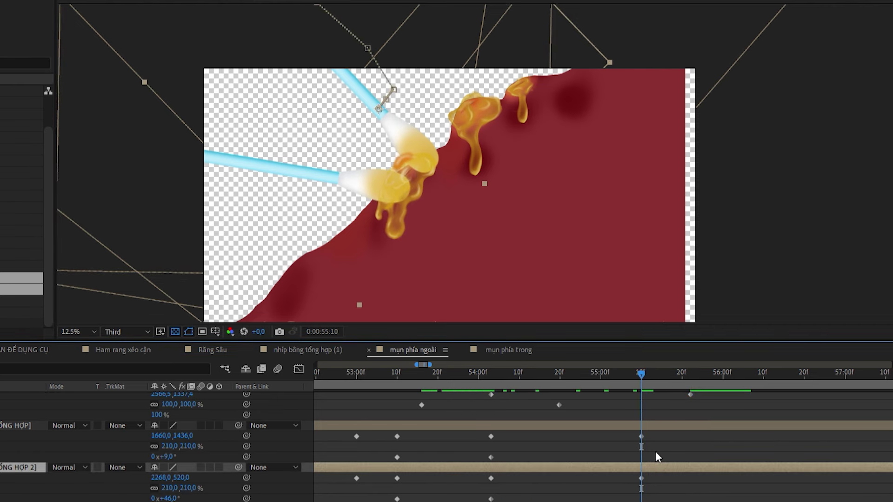
drag(420, 191, 427, 197)
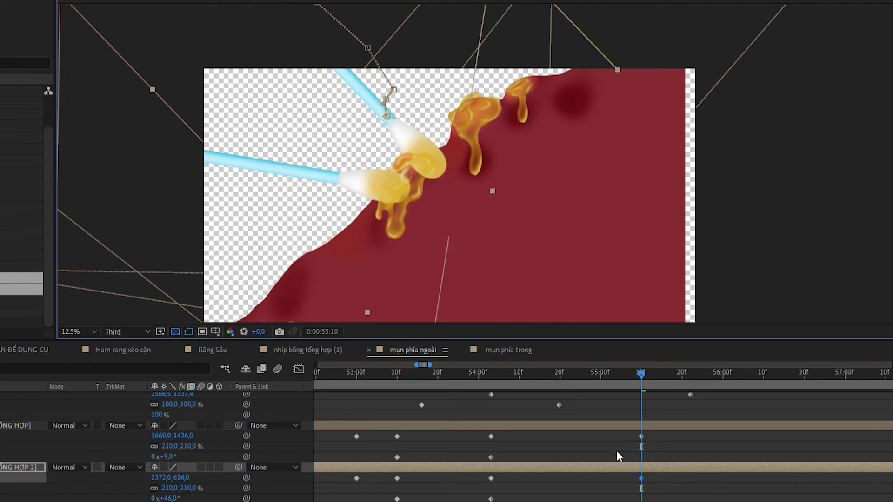
click(611, 421)
drag(402, 182, 404, 188)
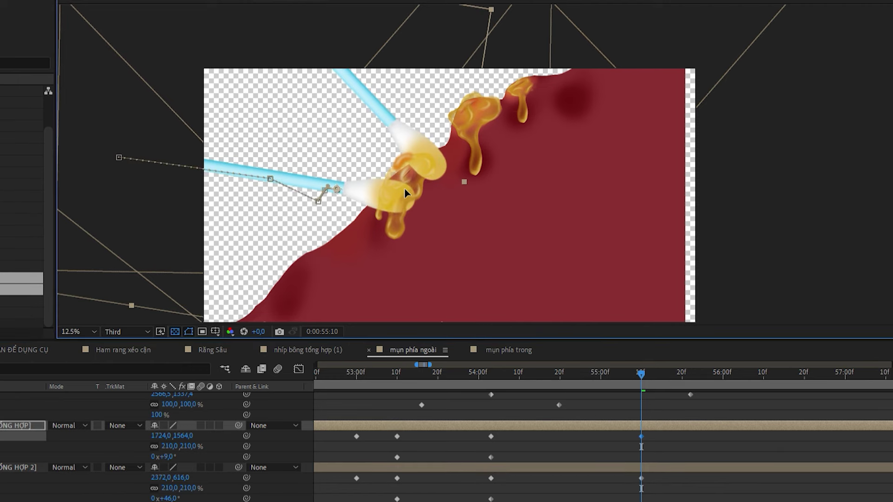
click(491, 372)
key(space)
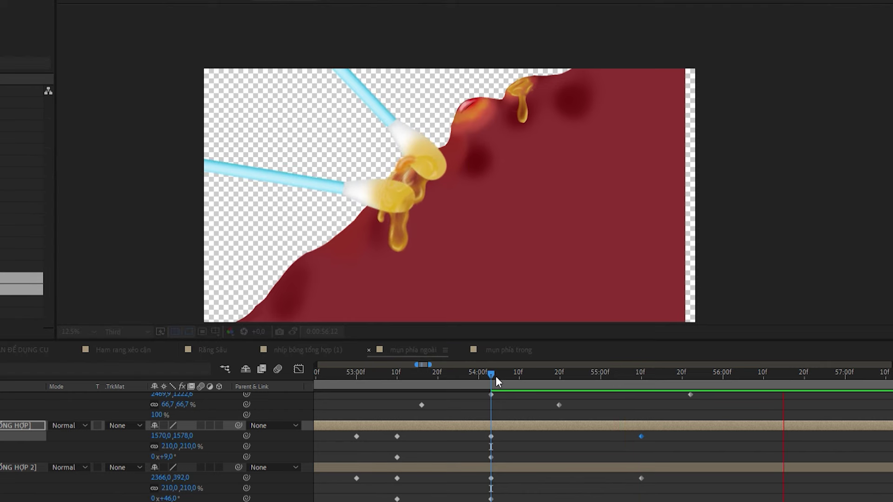
Move the pus layer's last position keyframe earlier to about 55:14 and preview the animation.
click(465, 373)
scroll(680, 409, up, 2)
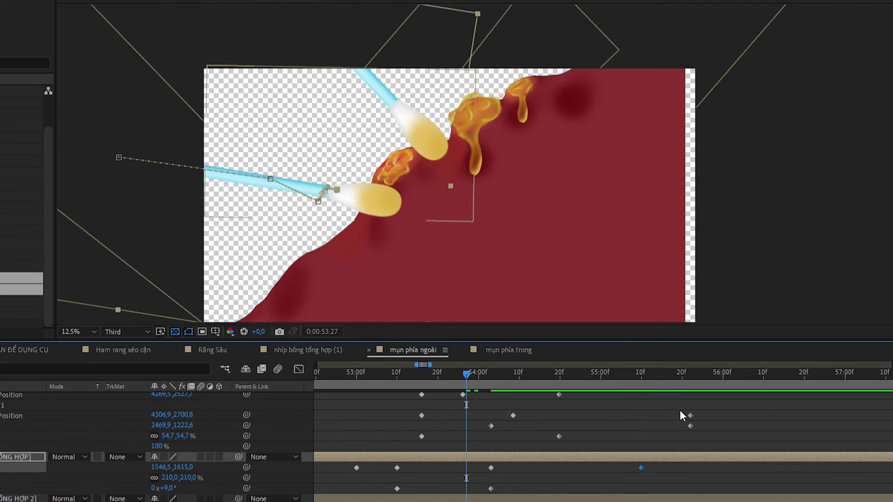
scroll(671, 404, up, 2)
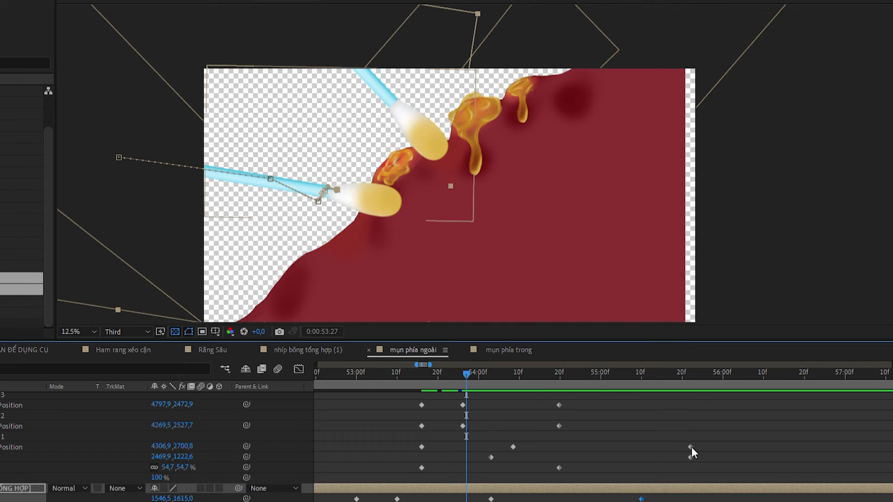
drag(690, 457, 657, 458)
scroll(653, 451, down, 5)
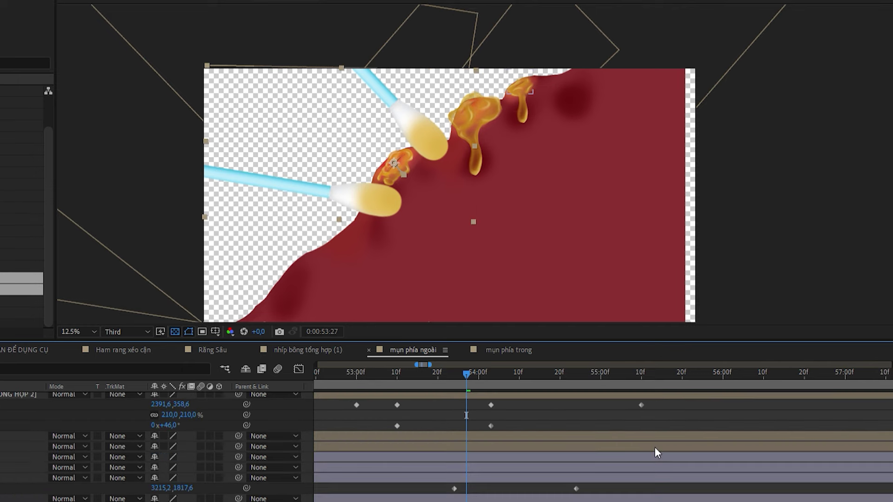
scroll(653, 448, down, 3)
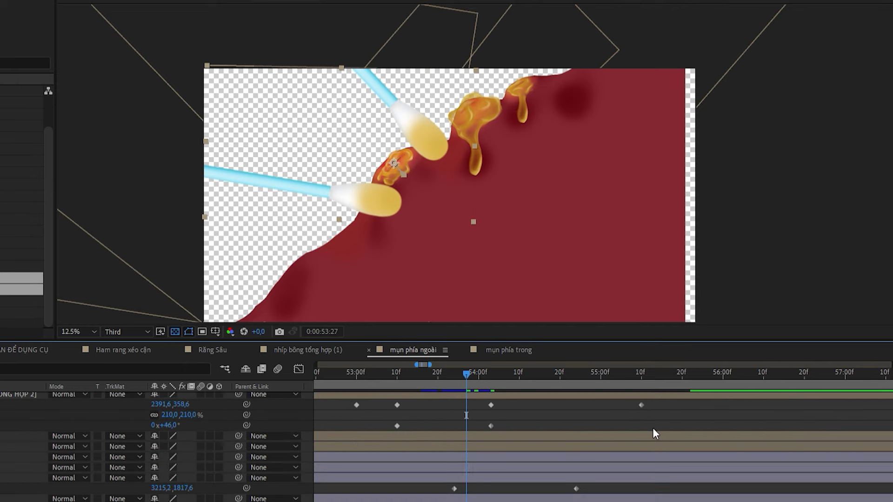
click(439, 383)
key(space)
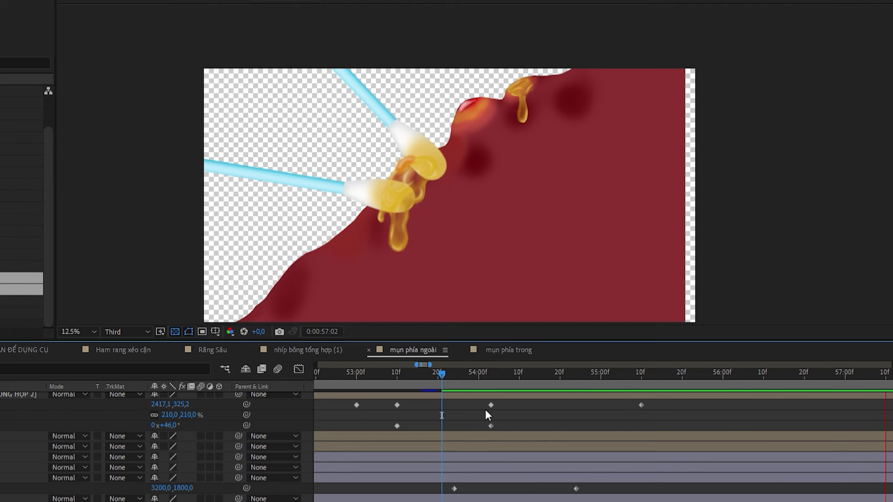
scroll(496, 418, down, 2)
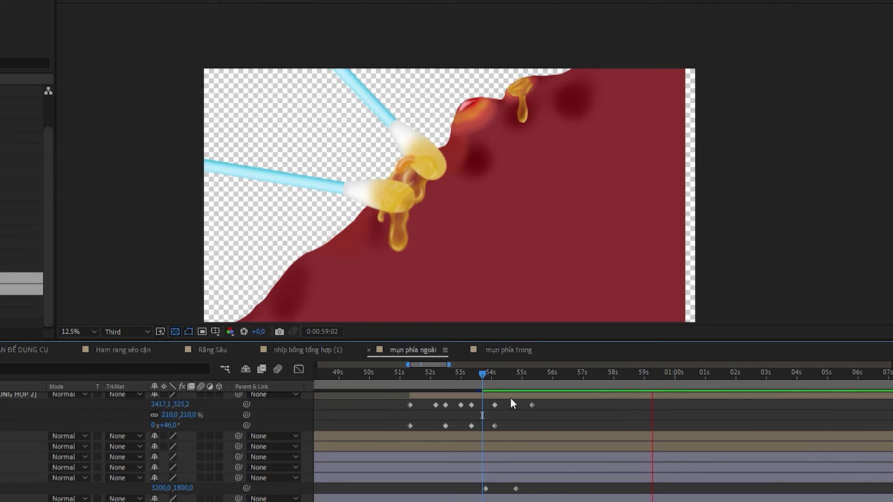
At 43:09, reveal the upper pimple's slit layer position and move the pimple bump layer's anchor point onto the upper pimple.
scroll(462, 386, down, 3)
scroll(391, 386, up, 2)
mouse_move(404, 374)
mouse_down()
mouse_move(352, 375)
mouse_move(418, 377)
mouse_move(369, 395)
mouse_move(396, 387)
mouse_up()
scroll(428, 369, up, 5)
click(386, 375)
drag(386, 374, 522, 388)
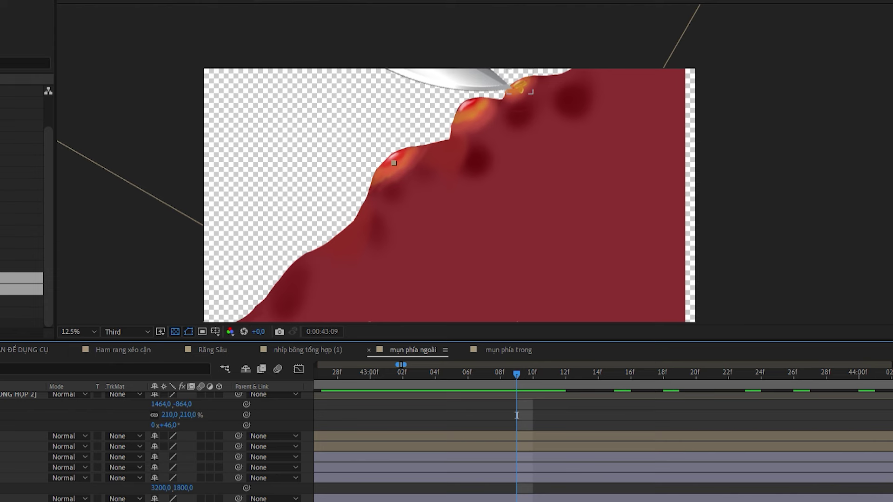
click(520, 84)
key(p)
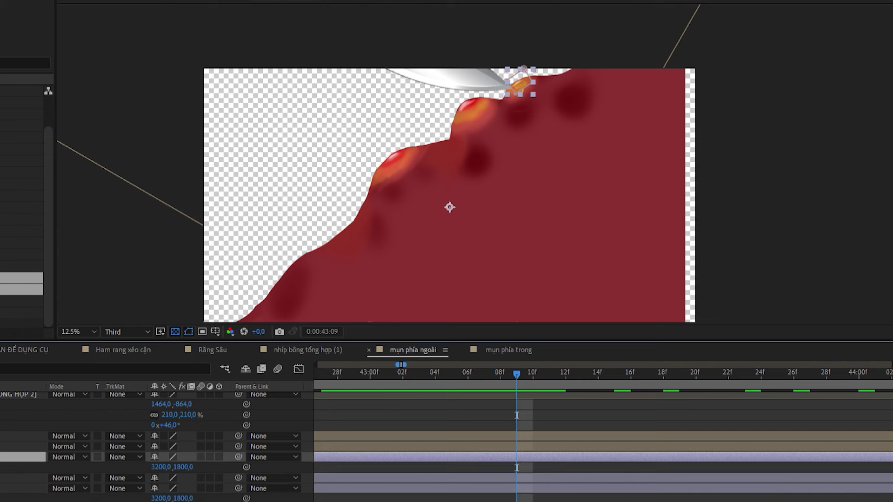
scroll(154, 447, up, 1)
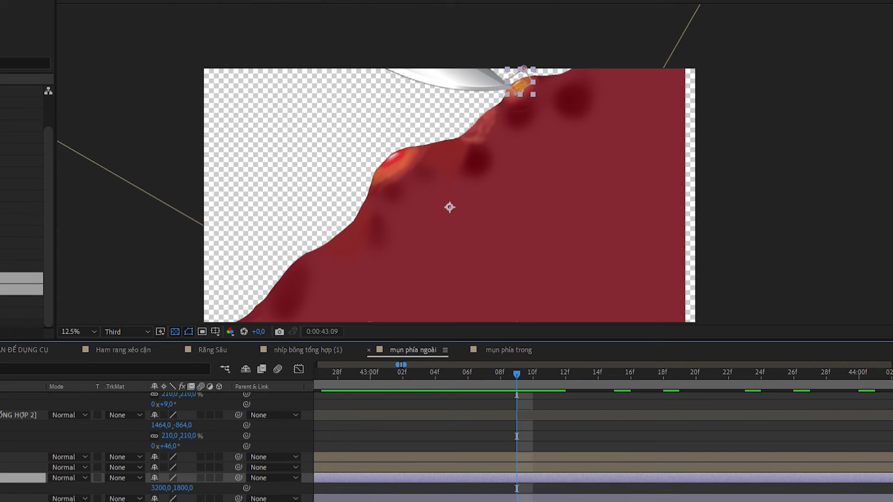
click(391, 279)
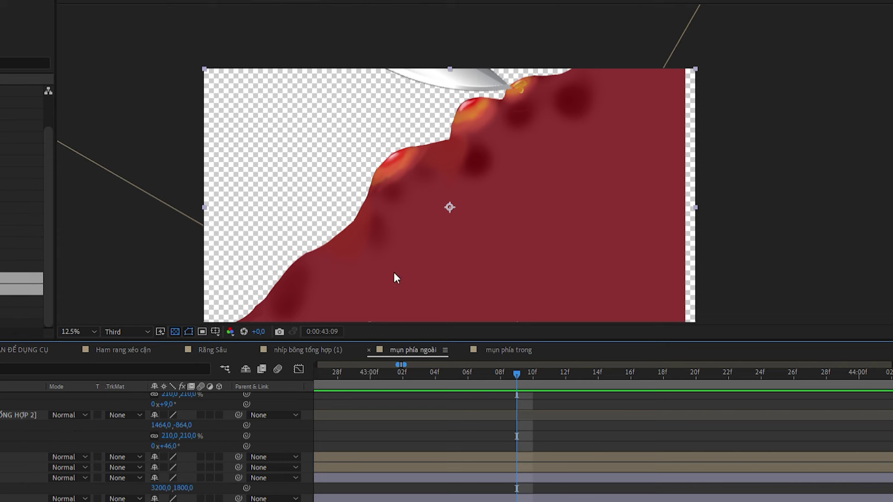
drag(450, 206, 526, 78)
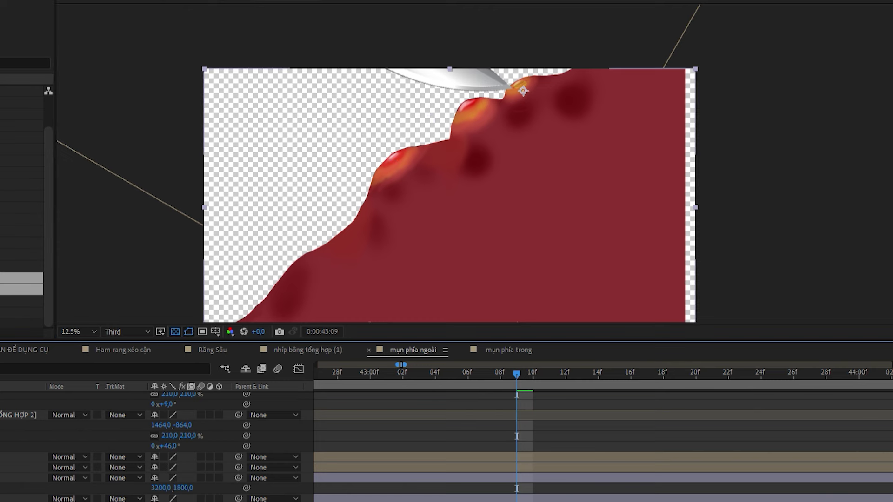
Animate the upper pimple bump shrinking toward its anchor point between 43:09 and 44:00.
scroll(419, 447, down, 1)
scroll(546, 386, down, 1)
drag(571, 421, 497, 424)
drag(484, 372, 629, 375)
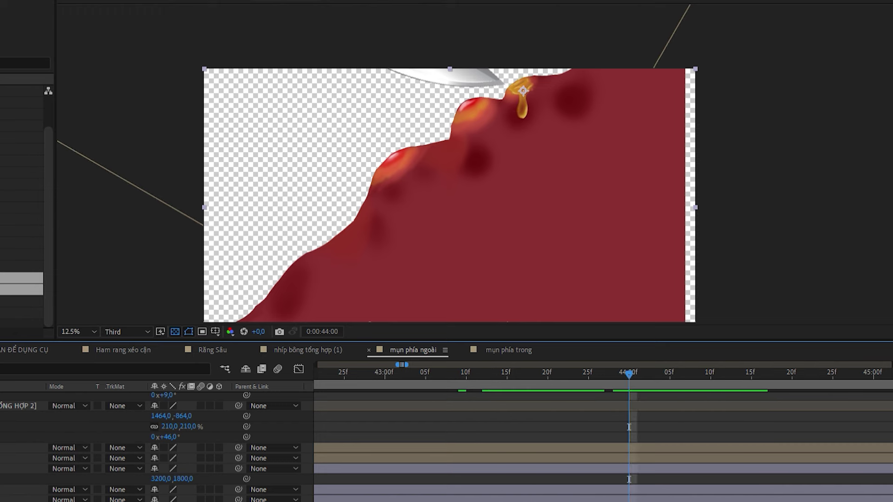
key(ctrl+Down)
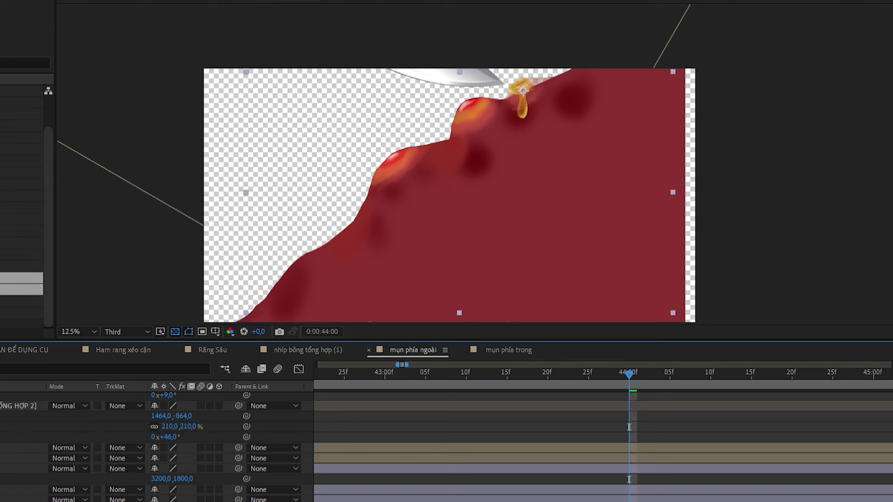
Keyframe the slit layer's position at 43:09, move it to 3256, 1928 at 44:00, and preview the motion.
click(461, 365)
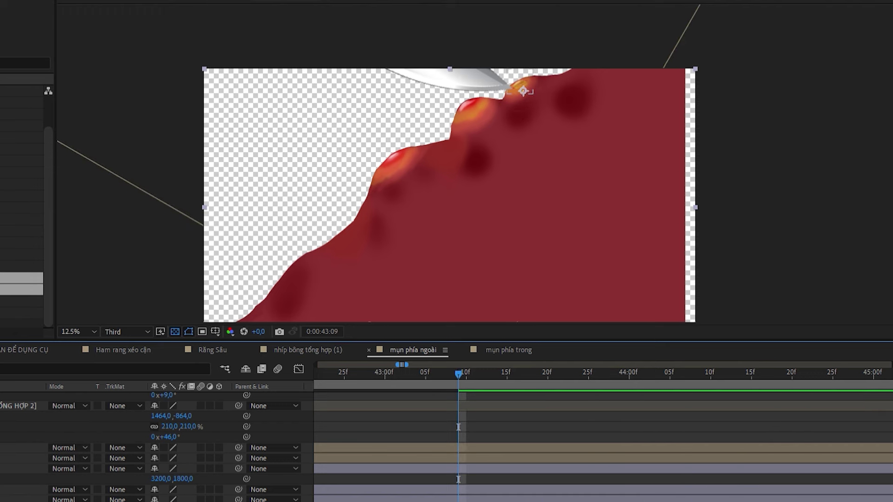
click(28, 468)
drag(509, 362, 629, 362)
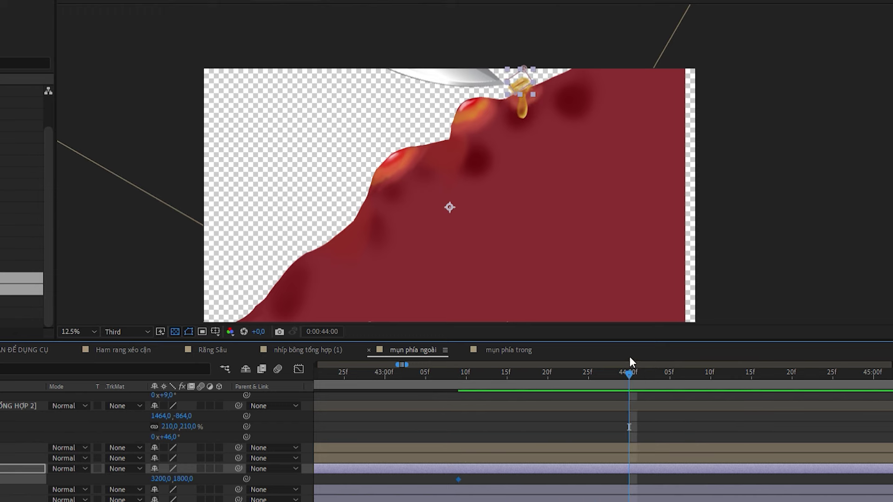
drag(451, 194, 455, 205)
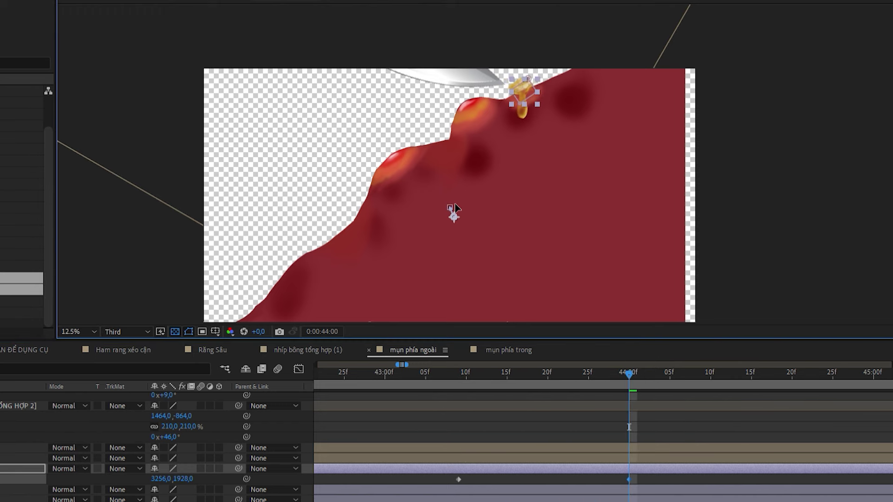
click(459, 371)
key(space)
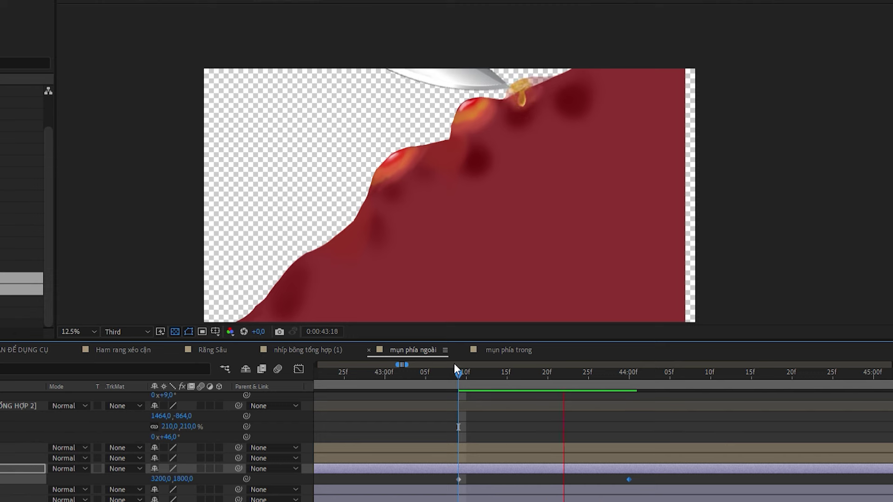
drag(460, 363, 608, 343)
key(space)
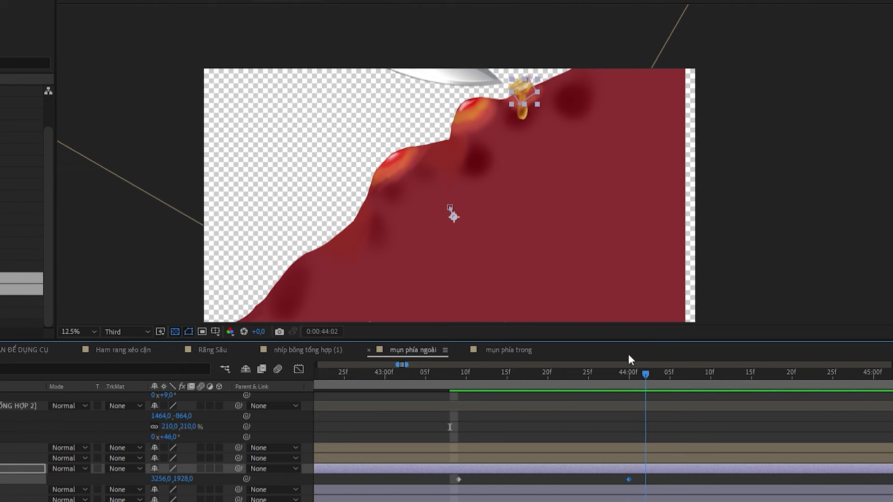
Return to 43:09, select the upper pimple's pus layer, and keyframe its position there.
drag(629, 370, 458, 375)
scroll(26, 466, up, 2)
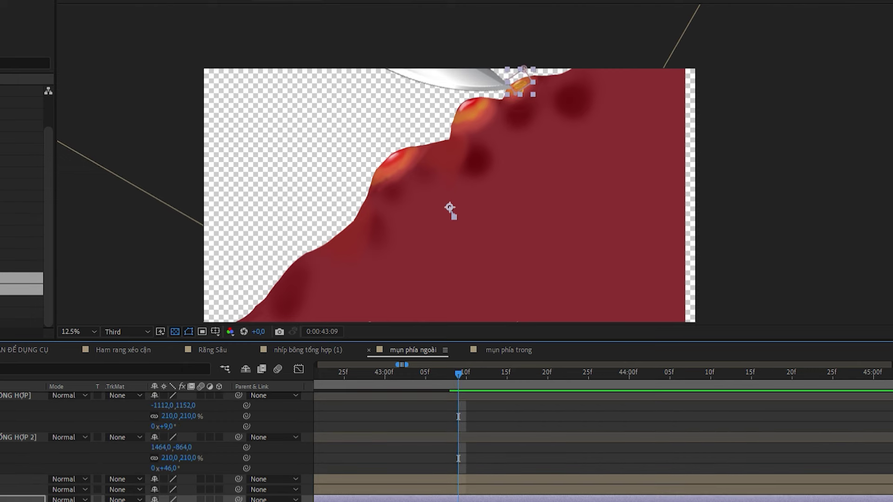
scroll(1, 458, down, 1)
scroll(1, 458, up, 2)
scroll(446, 447, up, 5)
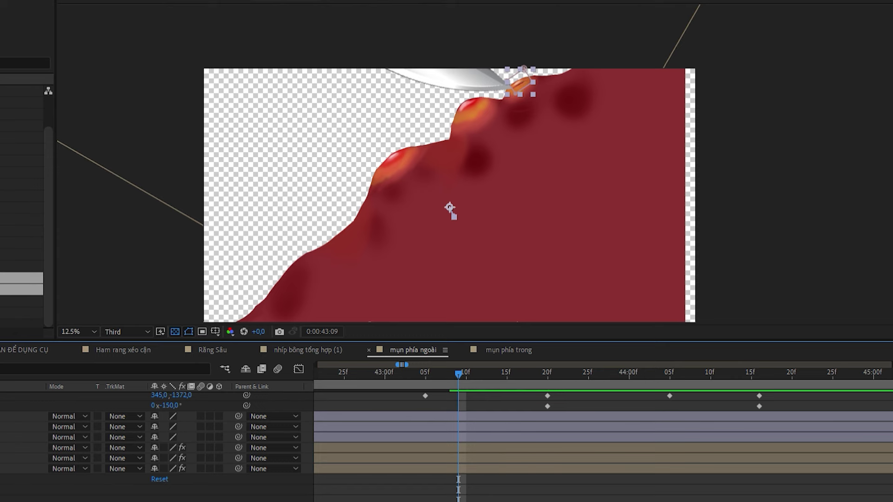
click(451, 208)
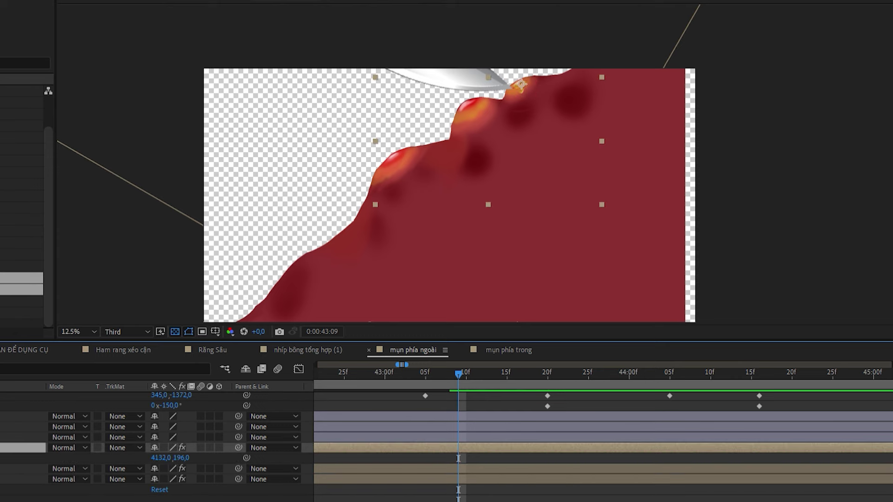
drag(603, 483, 550, 467)
At 44:00, move the upper pus layer down and right to 4168, 300 to follow the shrunken pimple.
scroll(470, 465, down, 6)
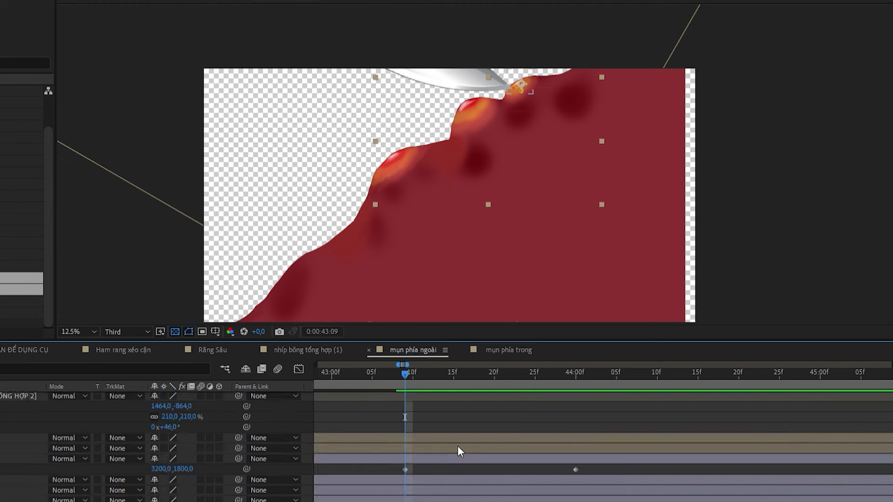
scroll(465, 442, up, 1)
click(551, 372)
drag(562, 364, 577, 361)
scroll(479, 425, up, 5)
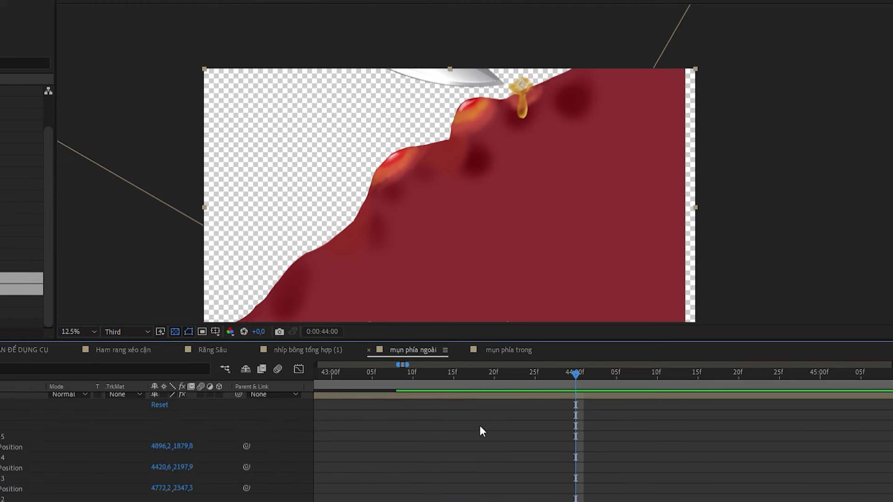
scroll(557, 76, up, 1)
drag(501, 74, 505, 85)
Preview the upper pimple's shrinking and oozing pus from before 43:09 through 44:00.
scroll(441, 395, down, 1)
click(414, 370)
key(space)
scroll(497, 244, down, 2)
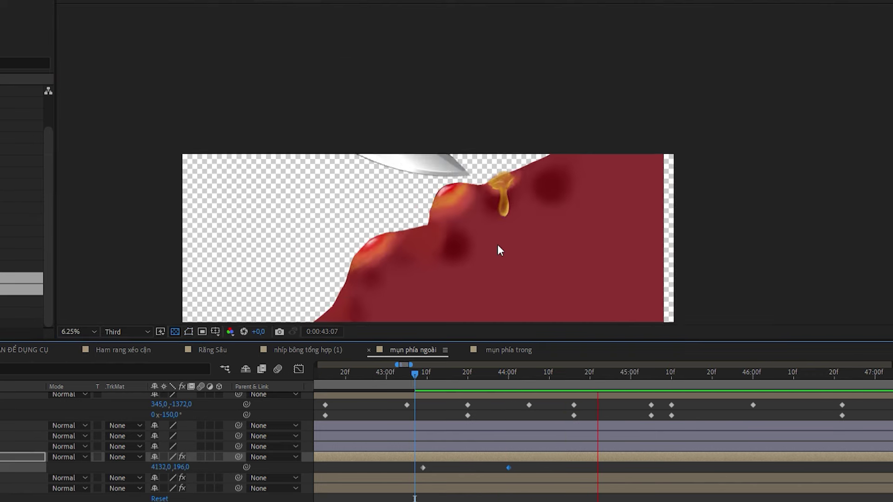
scroll(450, 274, up, 1)
key(space)
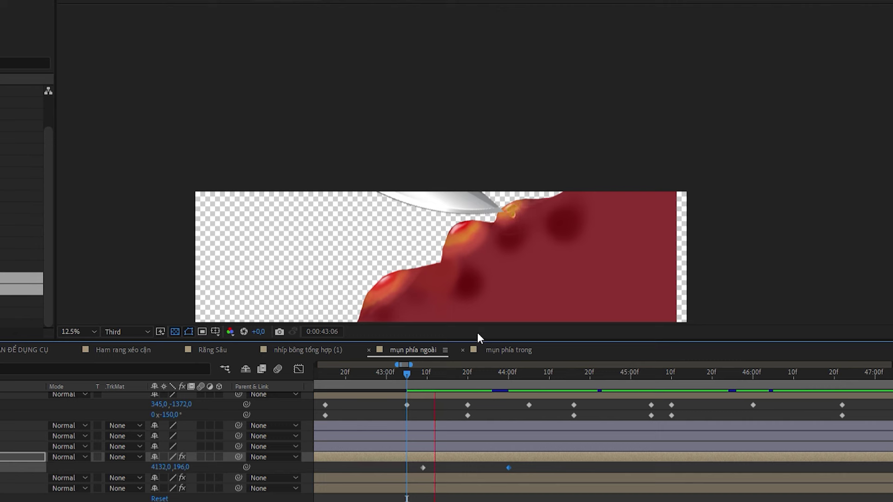
scroll(422, 427, up, 1)
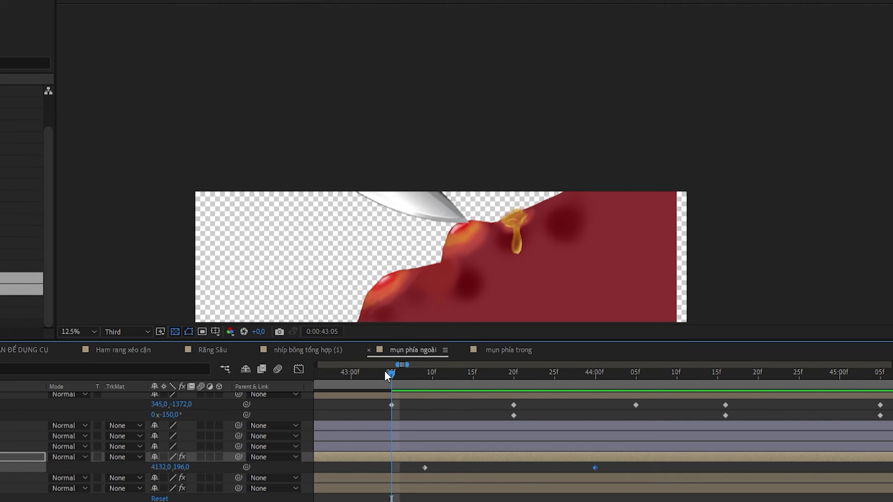
drag(389, 374, 314, 382)
key(space)
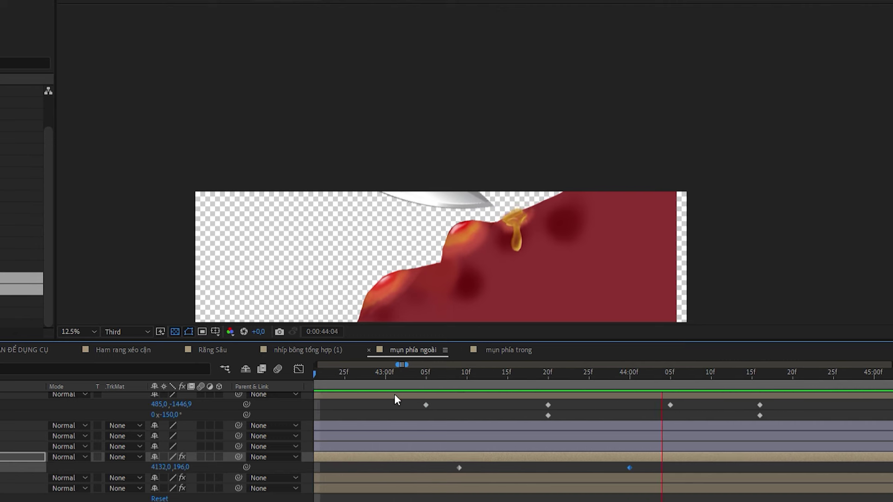
Examine the upper pus layer's scale and its other keyframed properties between 43:02 and 44:00.
drag(447, 364, 567, 371)
key(s)
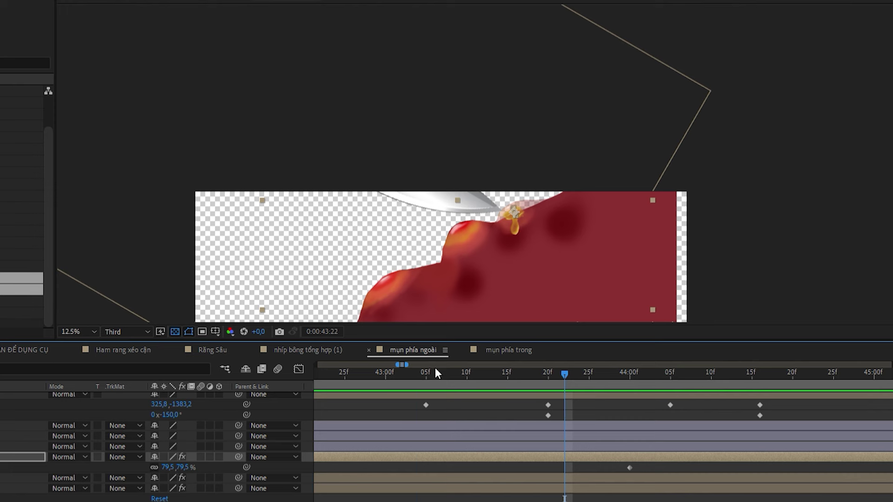
drag(434, 370, 403, 376)
scroll(425, 396, down, 3)
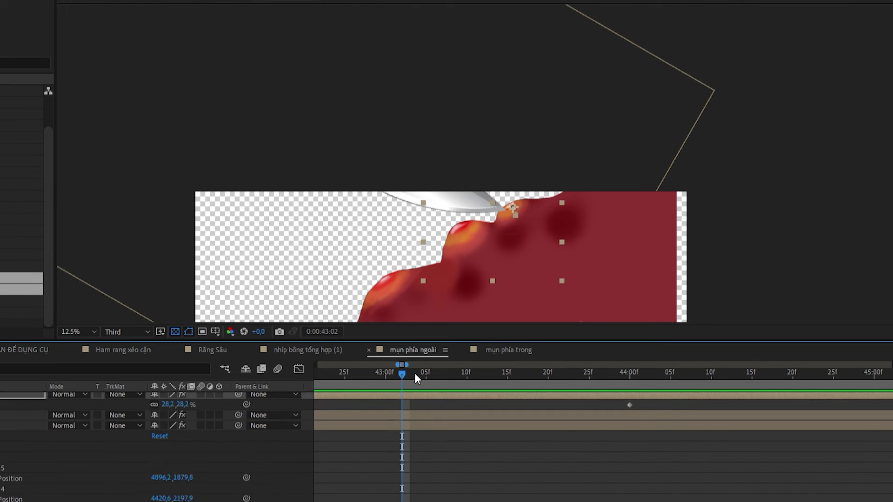
key(u)
scroll(434, 409, up, 2)
scroll(434, 409, down, 2)
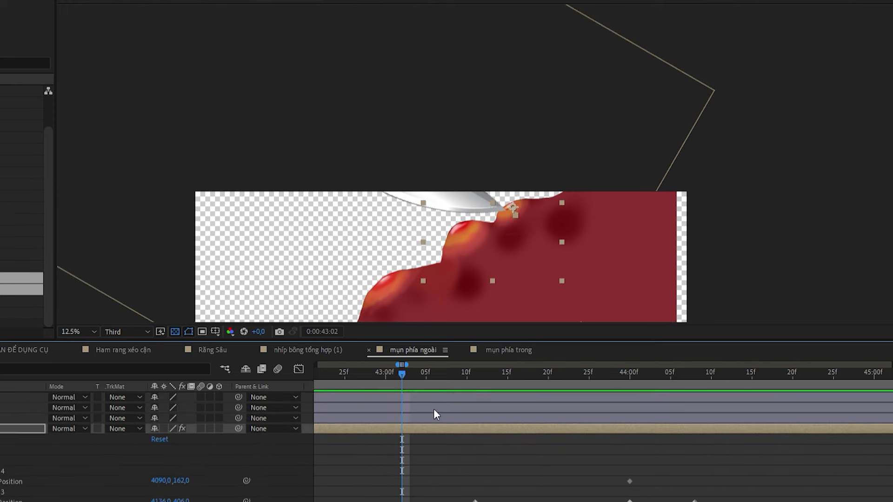
Compare 43:09 with 44:00 and make the upper pimple bump less shrunken at 44:00.
drag(433, 373, 424, 419)
scroll(423, 422, up, 1)
scroll(424, 423, down, 8)
scroll(446, 418, up, 1)
scroll(467, 372, down, 1)
drag(465, 372, 467, 435)
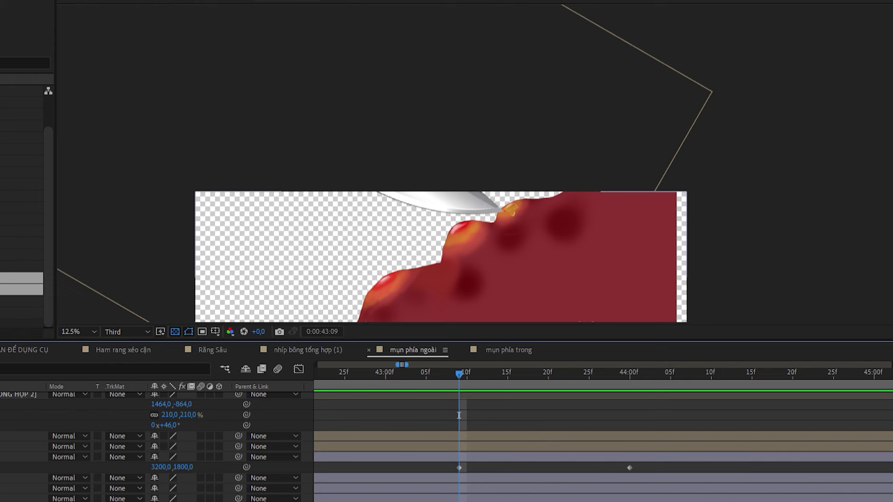
drag(468, 369, 635, 430)
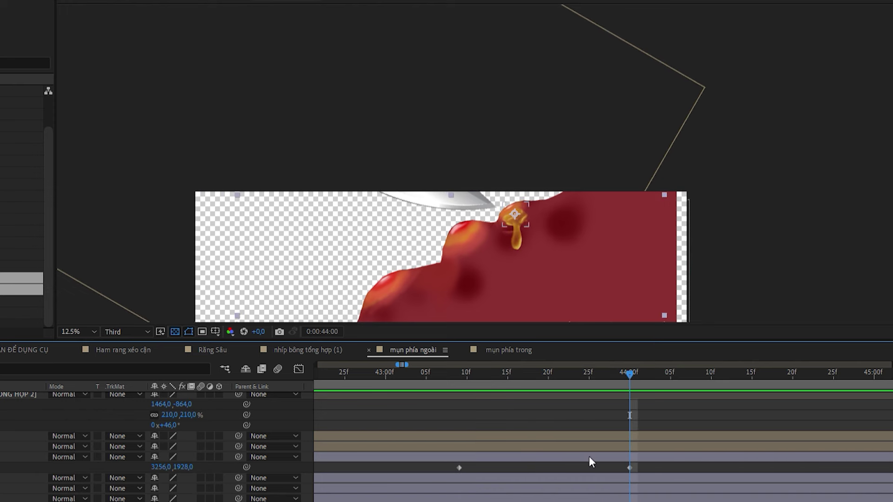
At 44:00, move the upper pus layer to 4136, 220 so it sits on the raised pimple.
scroll(552, 468, up, 8)
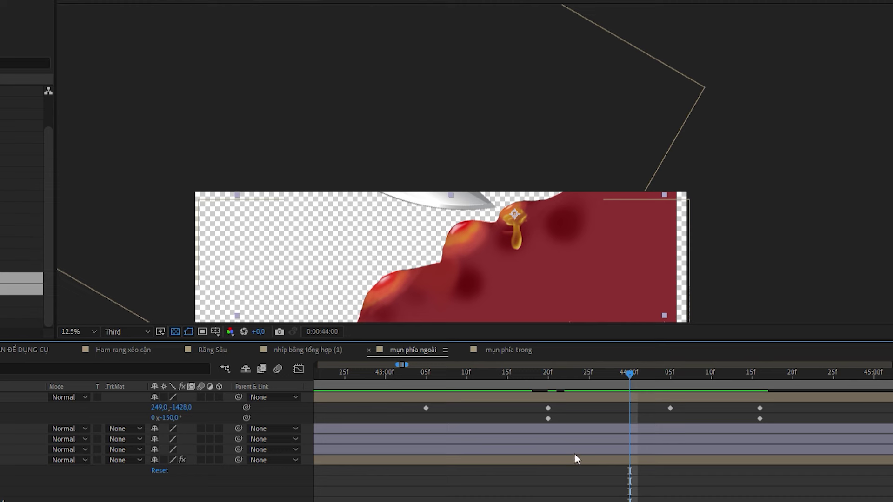
scroll(581, 462, down, 2)
click(590, 419)
scroll(592, 424, down, 4)
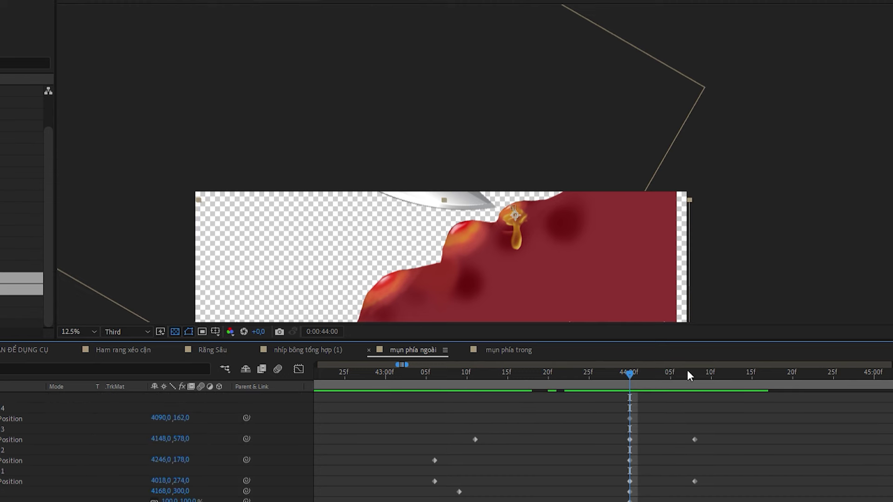
scroll(506, 236, up, 4)
drag(523, 250, 514, 234)
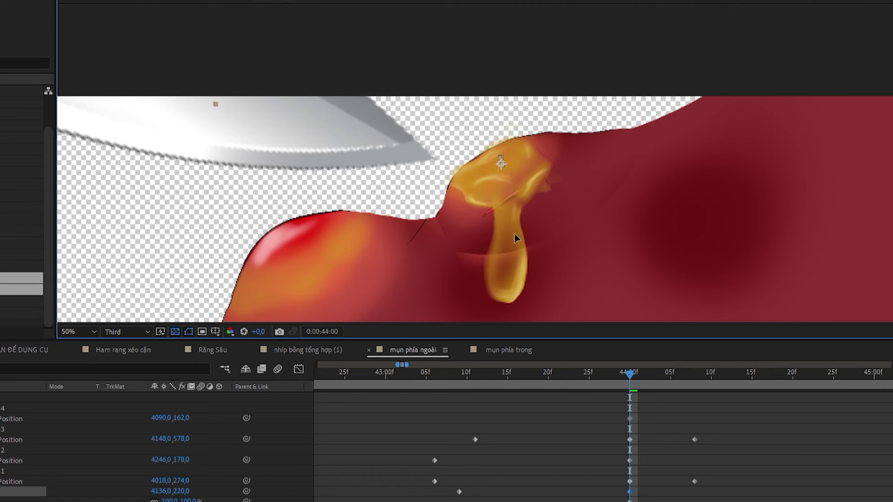
At 44:00, move the slit layer to 3216, 1818 beneath the pus and preview from about 43:08.
scroll(574, 456, down, 8)
click(568, 422)
click(574, 452)
drag(506, 188, 494, 156)
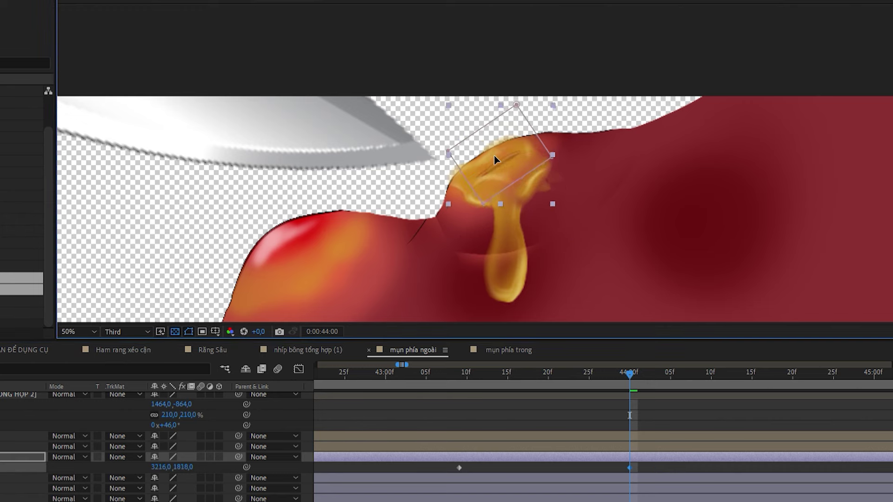
click(452, 371)
key(space)
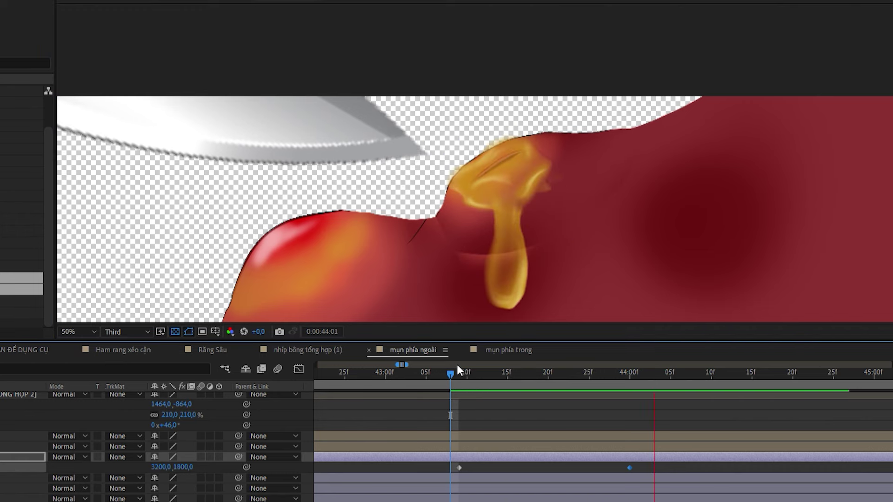
click(458, 364)
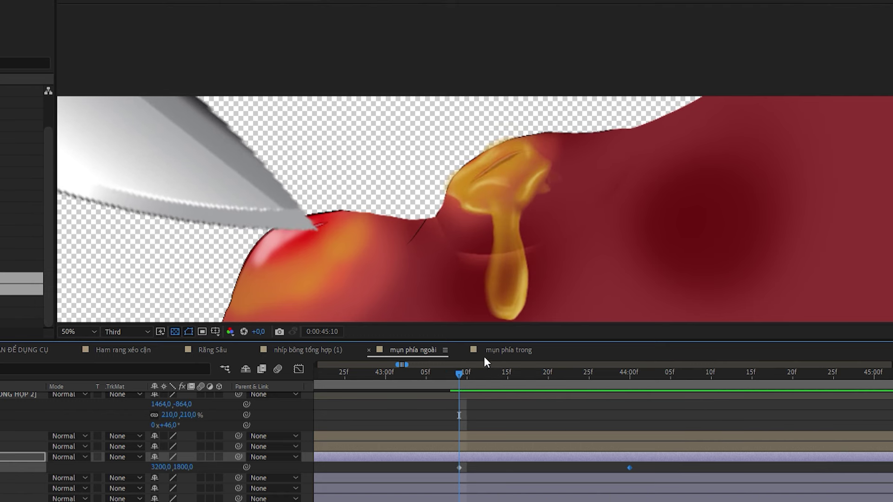
key(space)
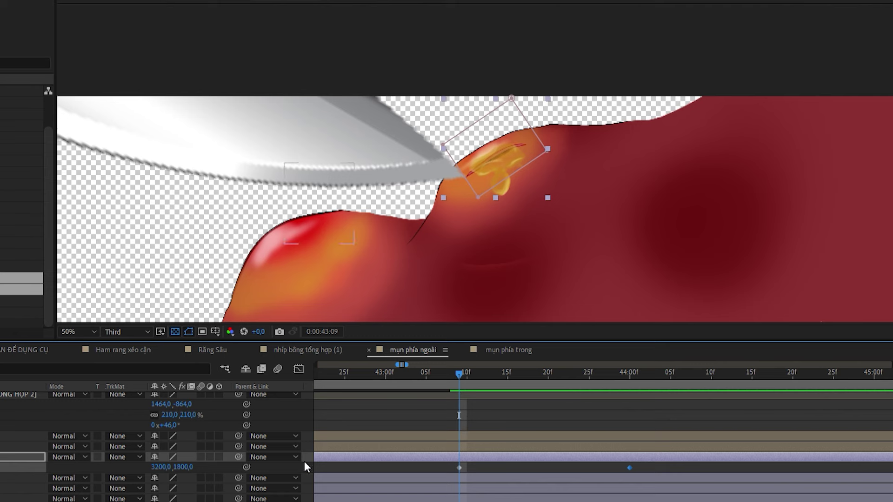
Keyframe the pimple bump layer's position at 43:09 and shift it slightly down and left at 44:00.
click(509, 185)
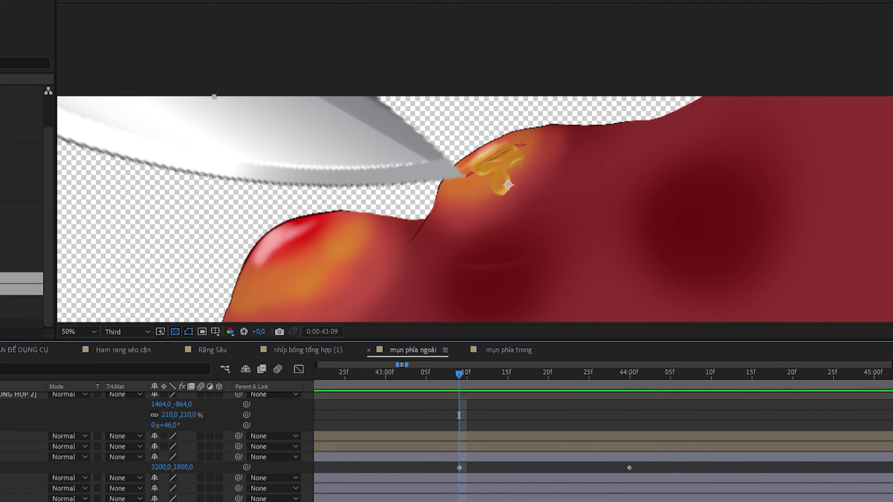
drag(522, 367, 629, 369)
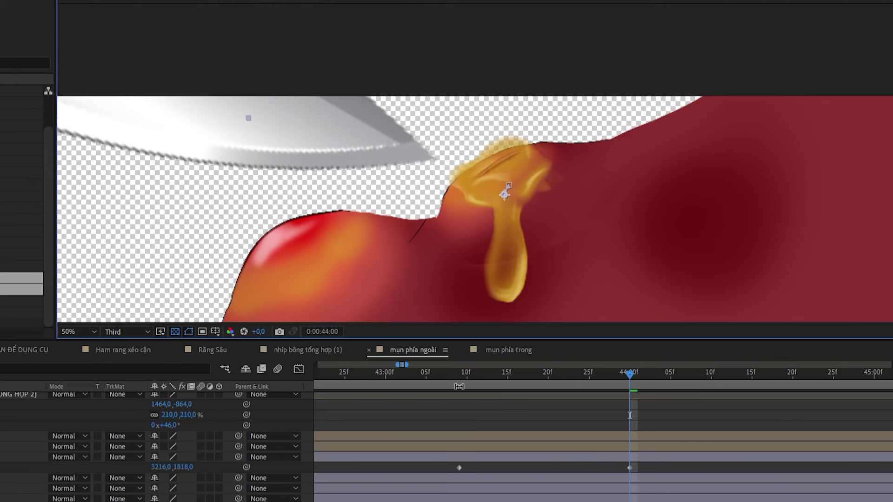
Preview the pimple squeezing from 43:09 to about 48:02, bringing both the upper and middle pimples into view.
key(space)
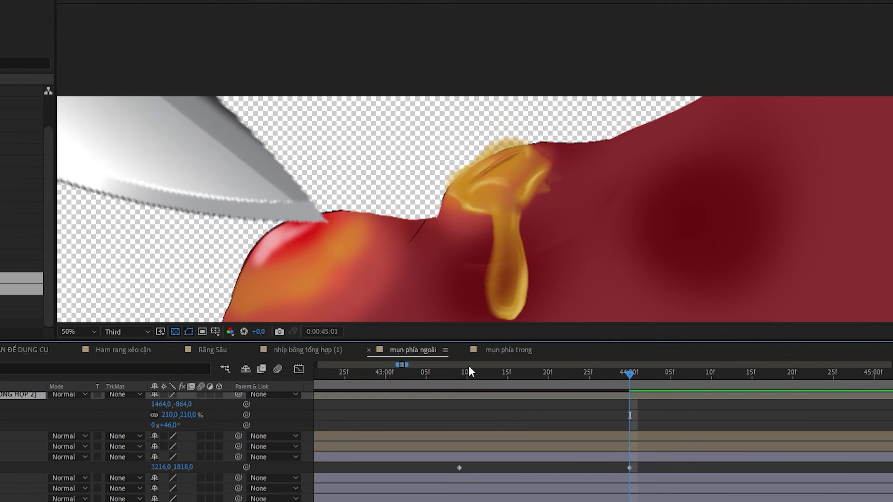
click(459, 372)
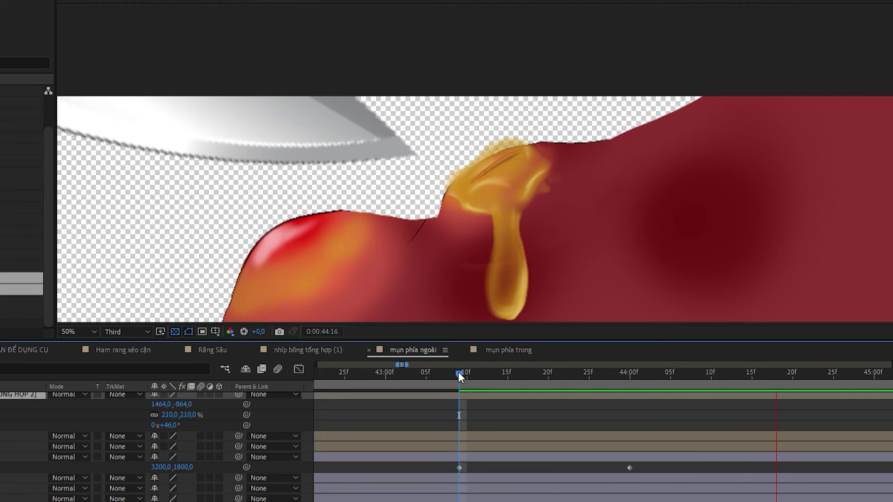
scroll(507, 255, down, 2)
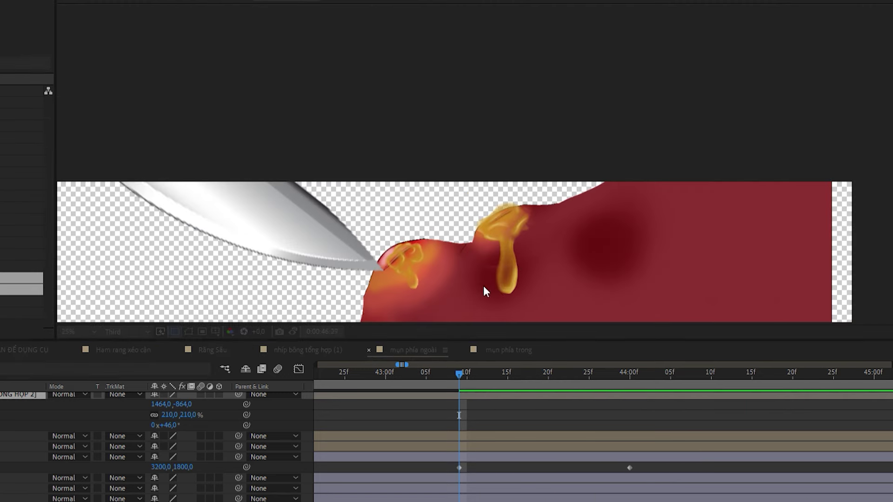
drag(465, 270, 449, 172)
key(space)
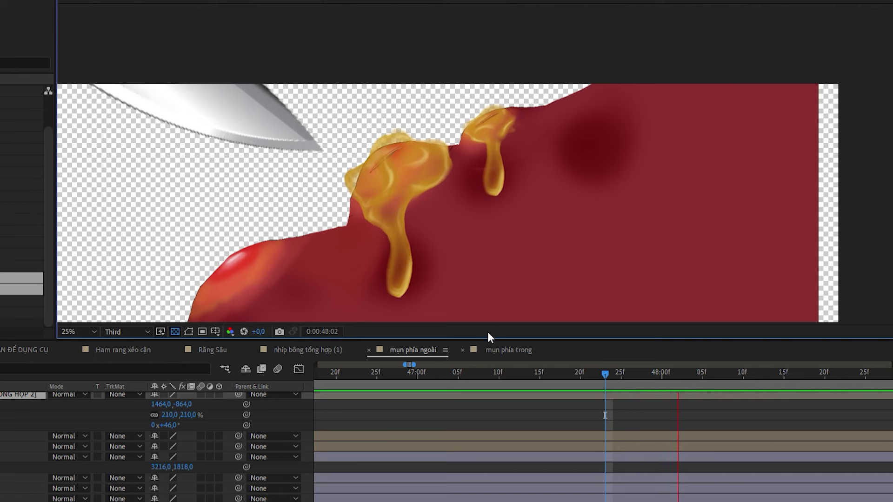
scroll(479, 417, down, 4)
scroll(479, 414, down, 1)
At 45:28, add a position keyframe of 3200, 1800 to the middle pimple's slit layer.
drag(479, 373, 440, 378)
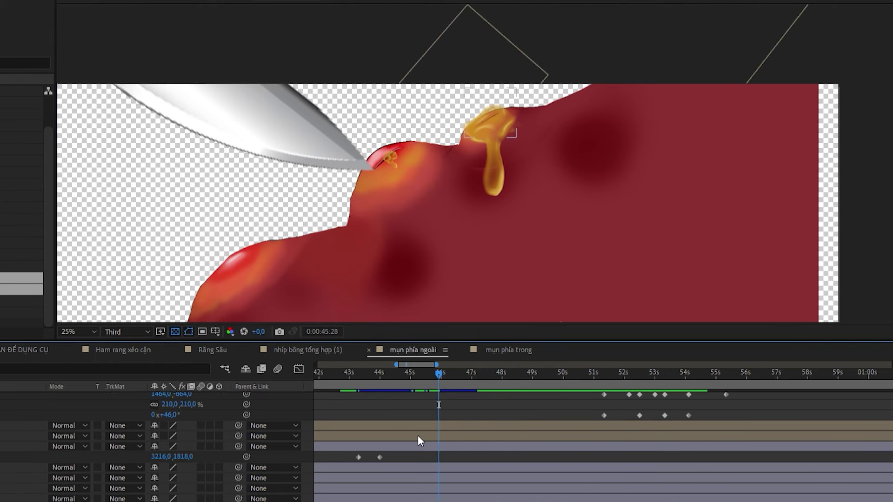
scroll(479, 437, up, 3)
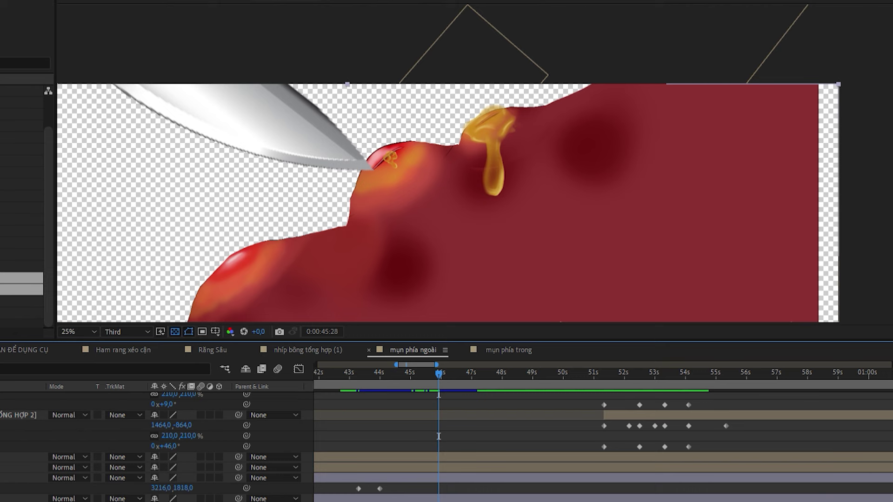
scroll(439, 436, down, 2)
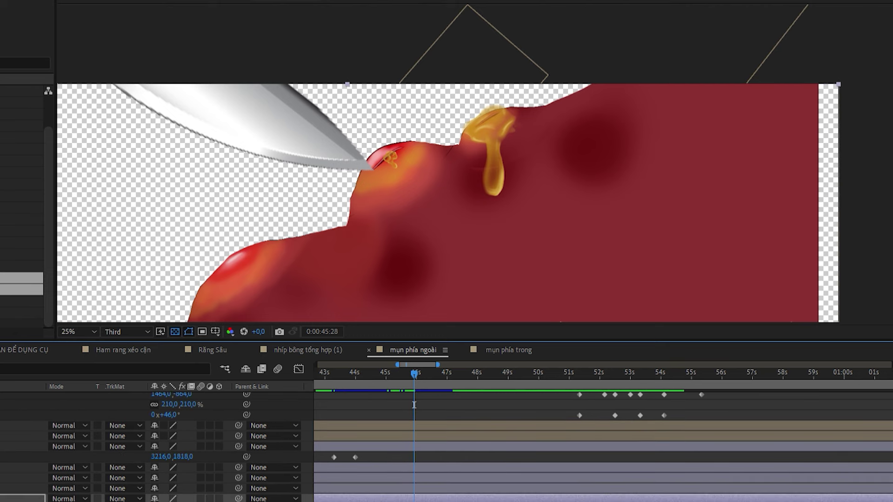
click(23, 467)
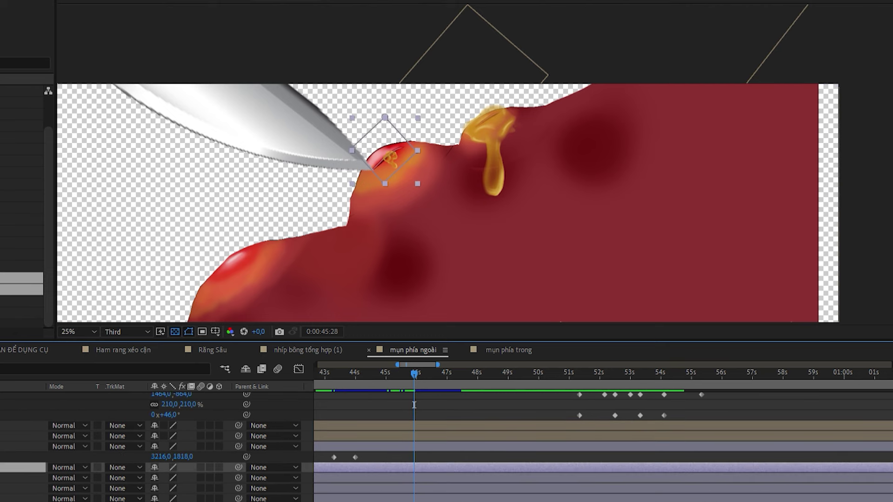
scroll(413, 409, up, 1)
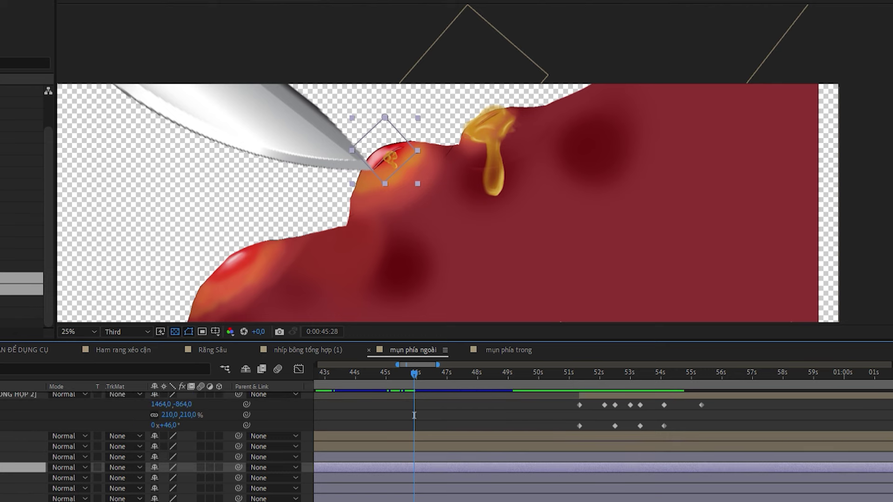
key(p)
key(Return)
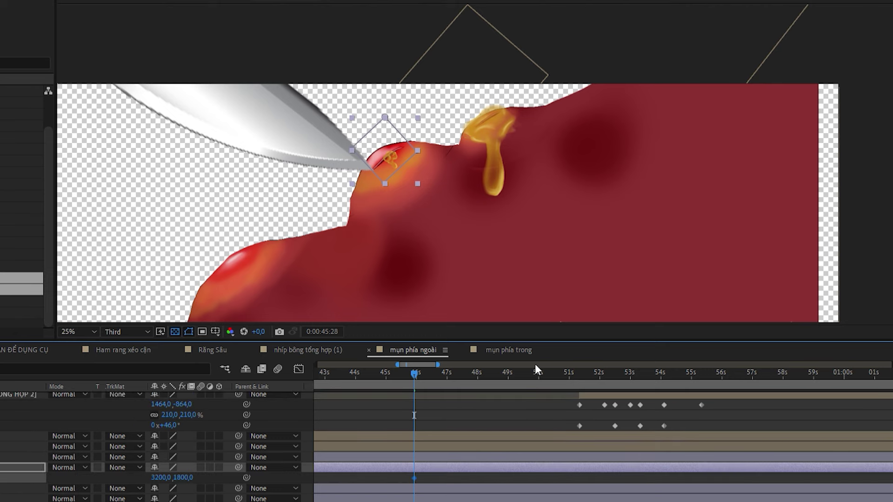
Compare 47:20 with 45:28, and move the middle bump layer's anchor point onto the centre of its pimple.
scroll(431, 377, up, 2)
drag(376, 370, 575, 369)
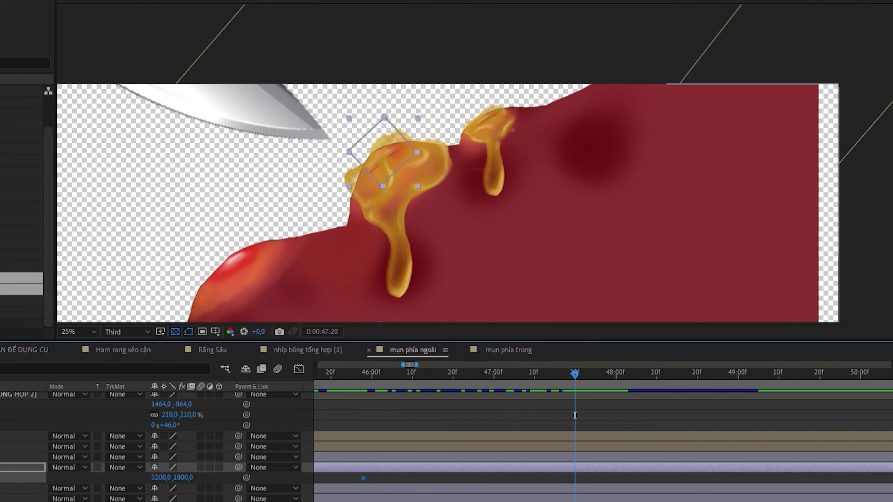
scroll(401, 255, down, 2)
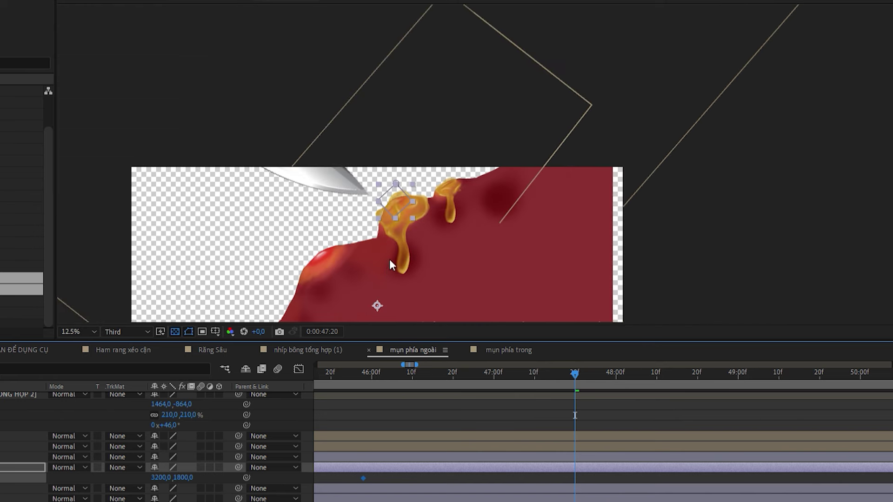
drag(369, 372, 363, 373)
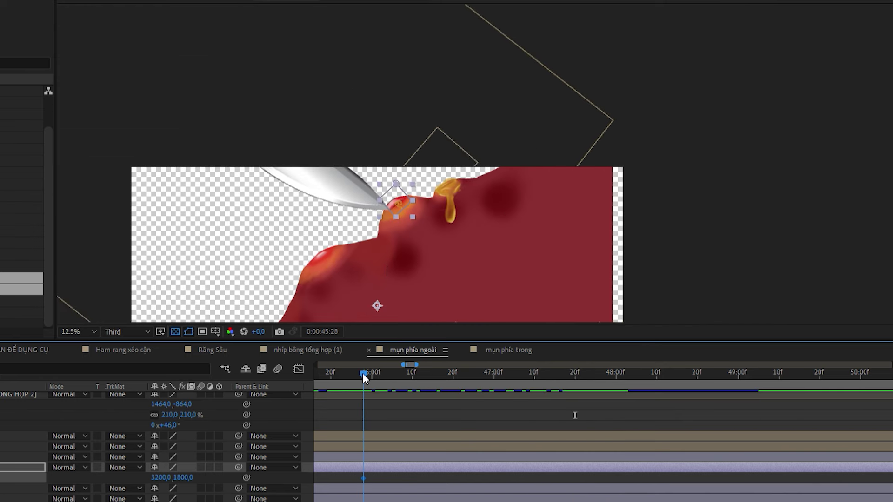
click(385, 270)
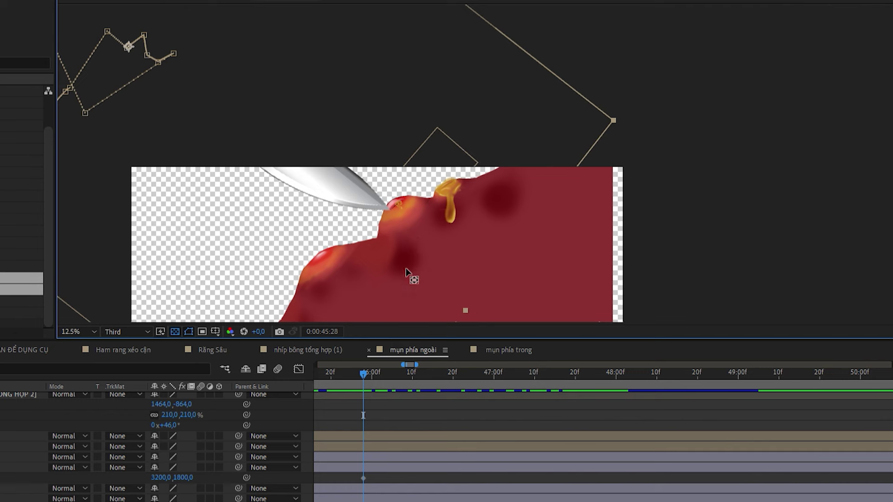
click(374, 498)
click(395, 232)
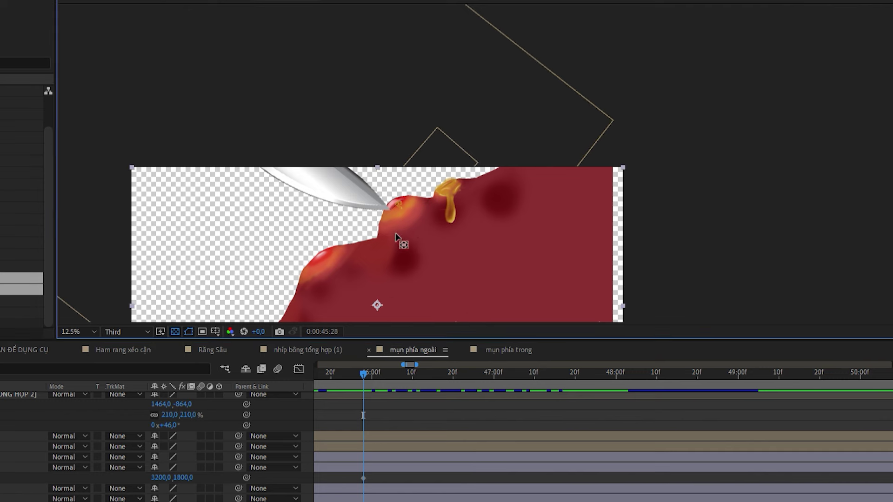
drag(406, 202, 404, 200)
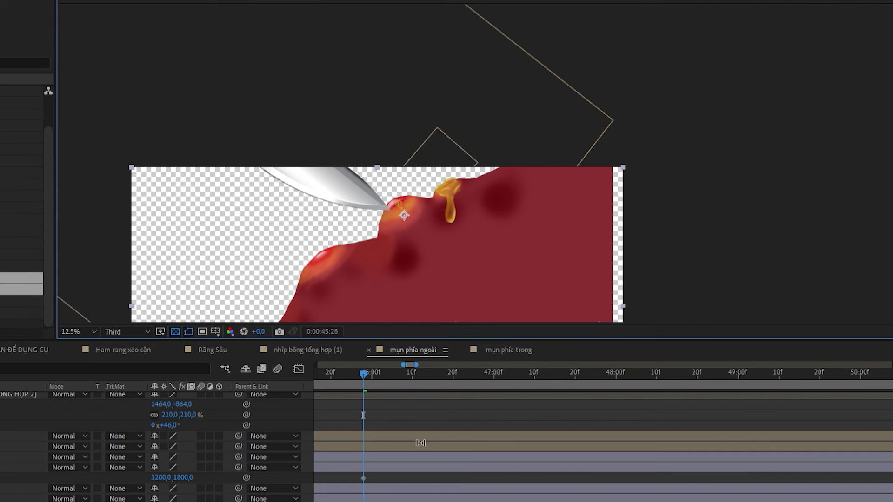
At 47:10, scale the middle pimple bump down, shift it slightly to the right and preview from 45:28.
drag(423, 370, 534, 372)
scroll(437, 259, up, 1)
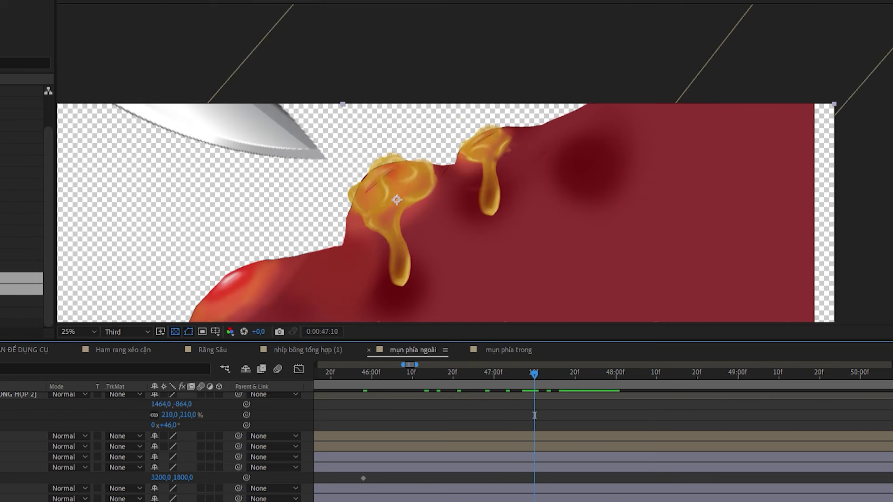
key(alt+KP_Subtract)
key(alt+KP_Subtract)
key(alt+KP_Subtract)
key(alt+KP_Subtract)
key(alt+KP_Subtract)
key(alt+KP_Subtract)
key(alt+KP_Subtract)
key(alt+KP_Subtract)
key(alt+KP_Subtract)
key(alt+KP_Subtract)
key(alt+KP_Subtract)
key(alt+KP_Subtract)
key(alt+KP_Subtract)
key(alt+KP_Subtract)
key(alt+KP_Subtract)
key(alt+KP_Subtract)
key(alt+KP_Subtract)
key(alt+KP_Subtract)
key(alt+KP_Subtract)
key(alt+KP_Subtract)
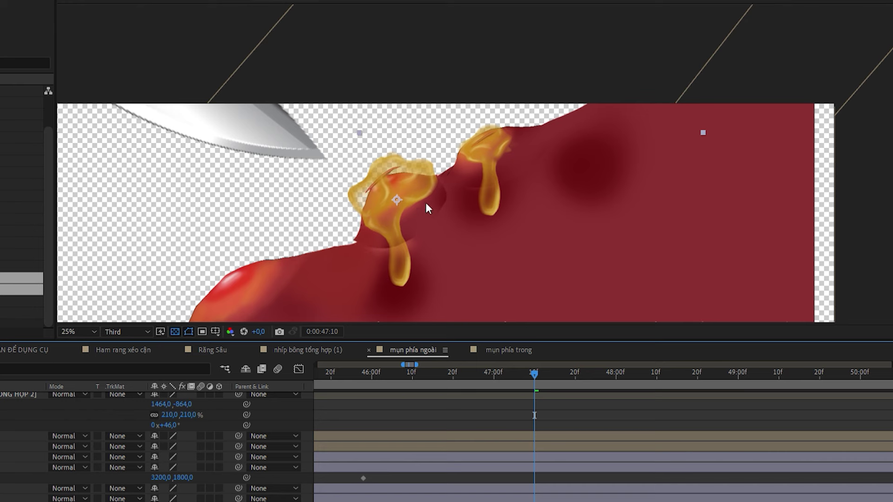
mouse_move(416, 195)
mouse_down()
mouse_move(425, 210)
mouse_move(420, 204)
mouse_up()
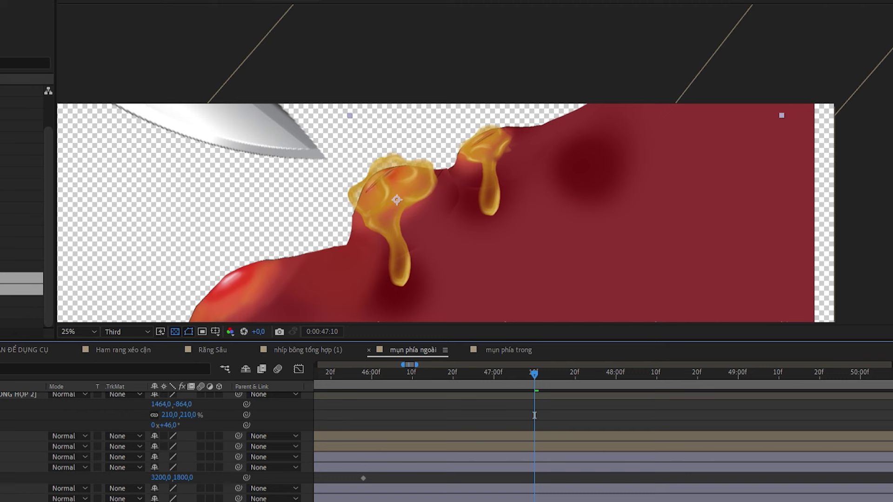
drag(442, 208, 451, 205)
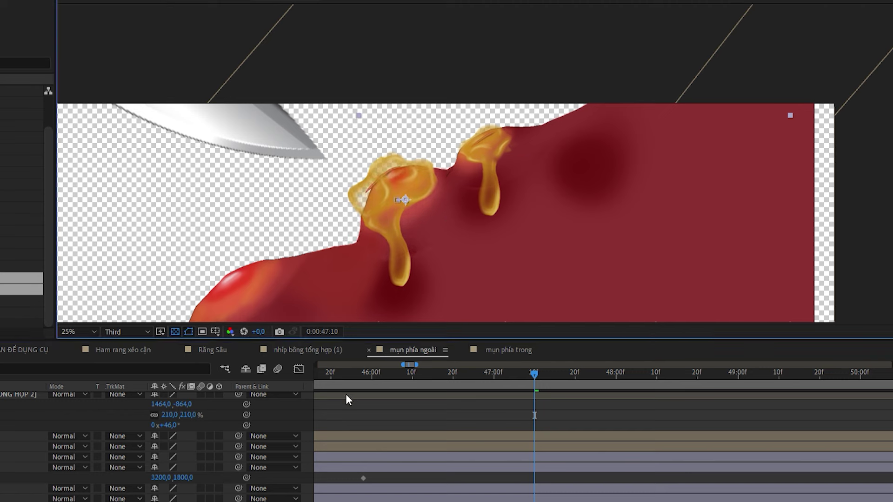
click(361, 364)
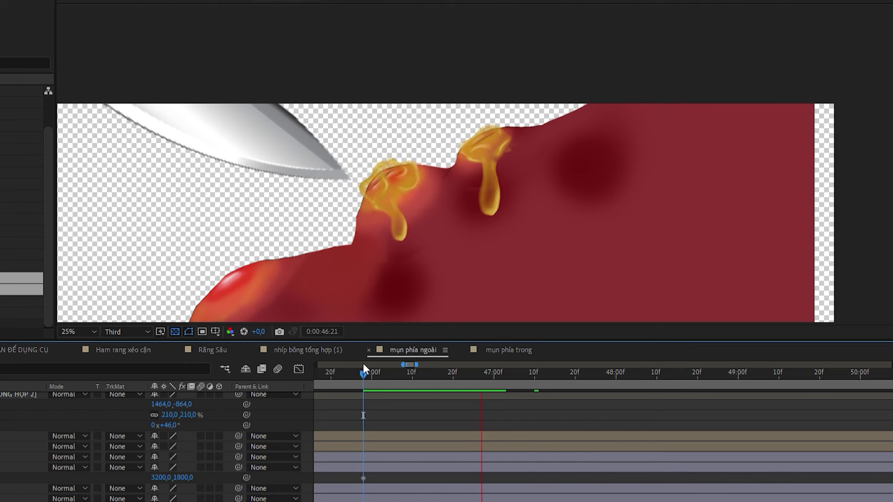
At 47:11, move the middle slit layer to 3268, 1856 so it follows the shrunken bump.
drag(365, 367, 538, 361)
click(492, 467)
drag(380, 171, 390, 179)
click(425, 350)
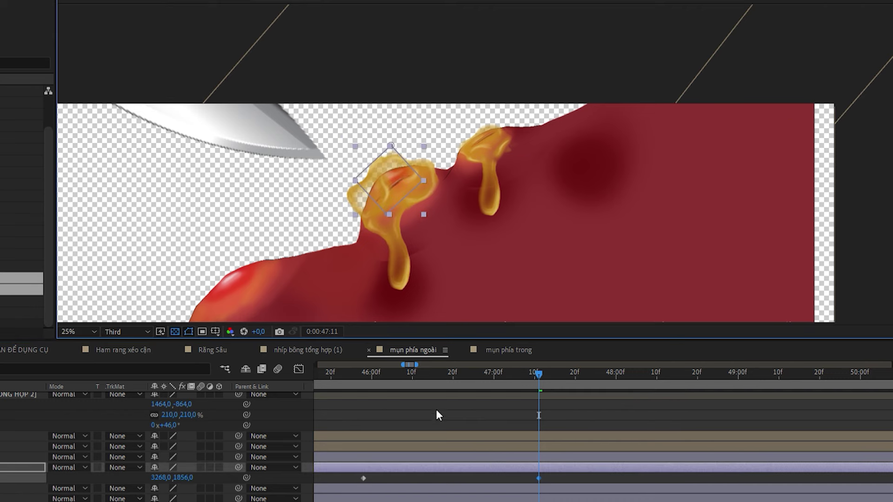
Keyframe the middle pus layer's position at 45:28 and move it slightly down and right at 47:10.
click(368, 371)
drag(367, 363, 364, 364)
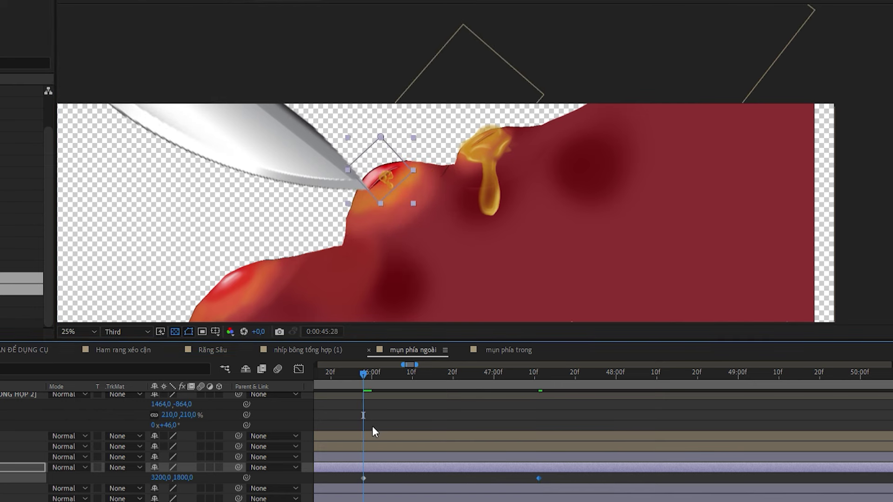
scroll(372, 433, up, 6)
scroll(373, 439, down, 4)
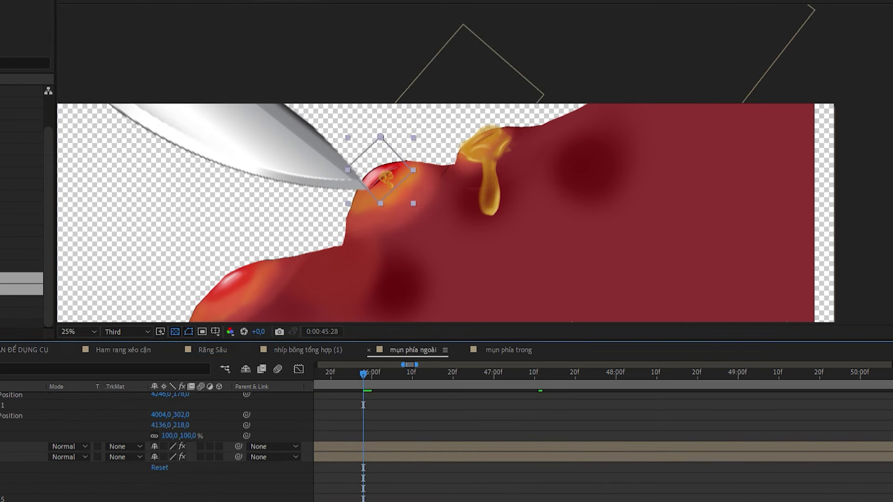
click(23, 457)
key(u)
click(23, 446)
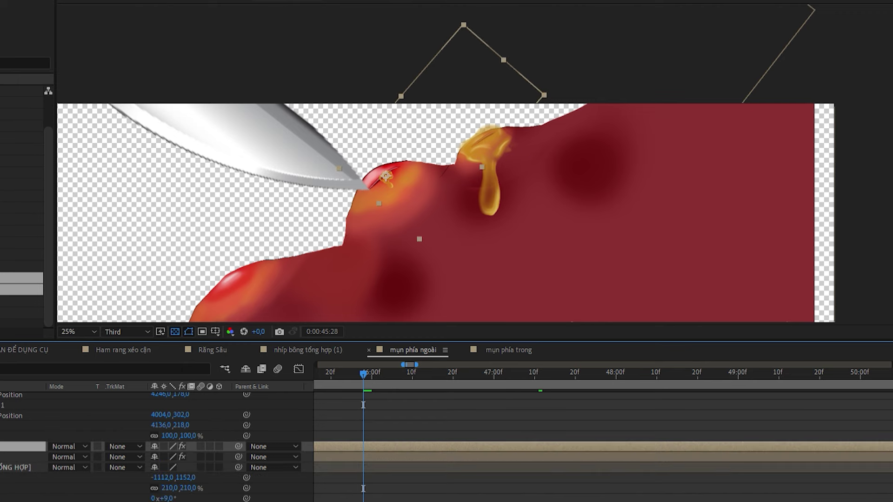
key(p)
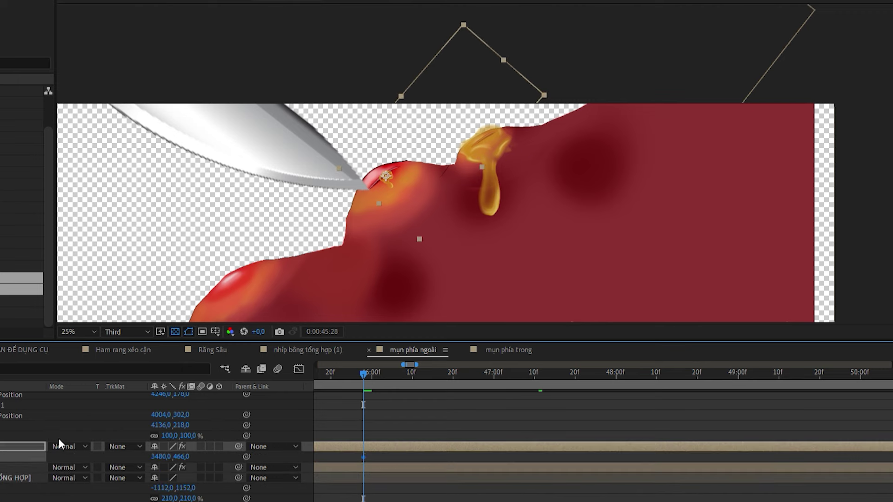
scroll(471, 413, down, 3)
click(535, 367)
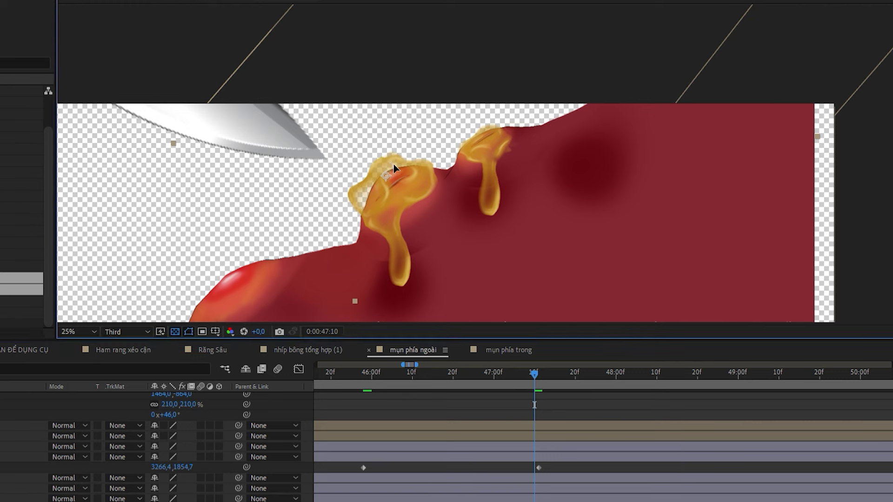
drag(391, 163, 400, 168)
Preview the animation from about 45:29 to 56:25, checking the middle pimple and the cotton-swab squeezing.
click(371, 372)
click(367, 368)
key(space)
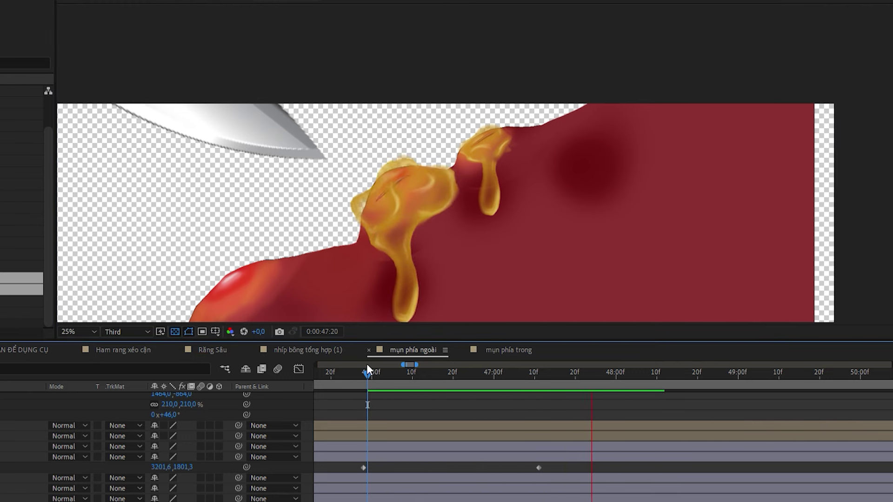
scroll(469, 193, down, 4)
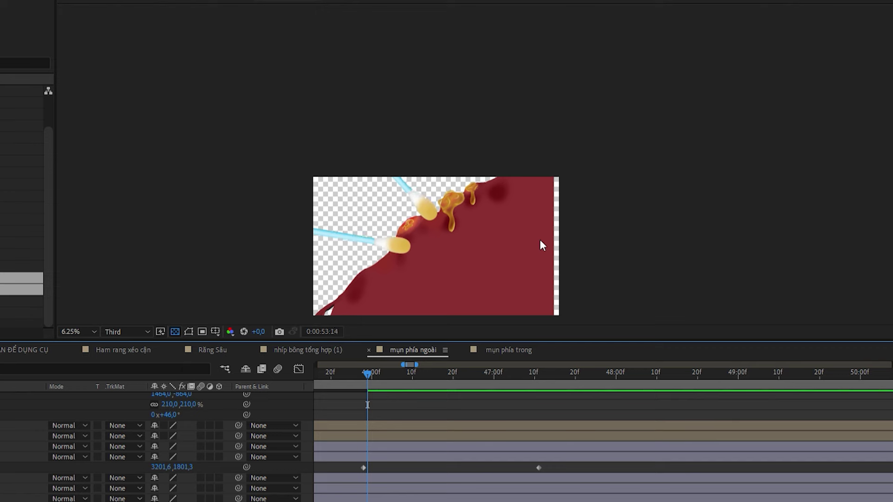
scroll(415, 217, up, 2)
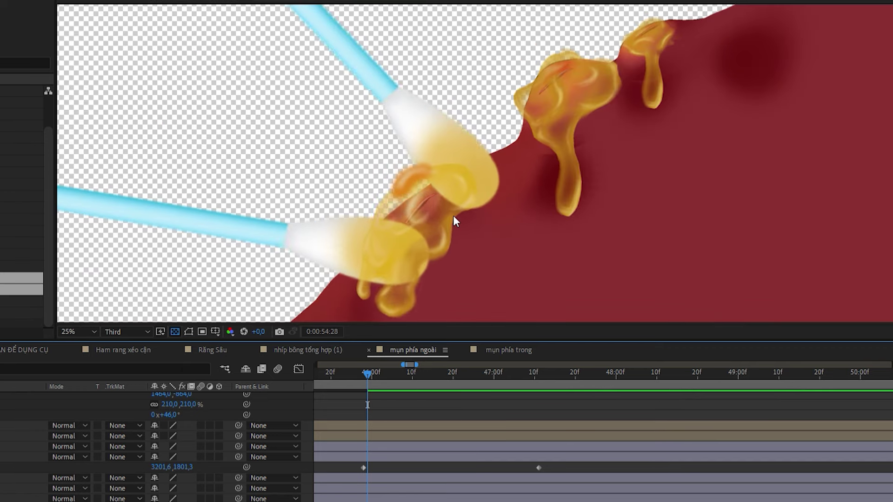
scroll(446, 205, down, 1)
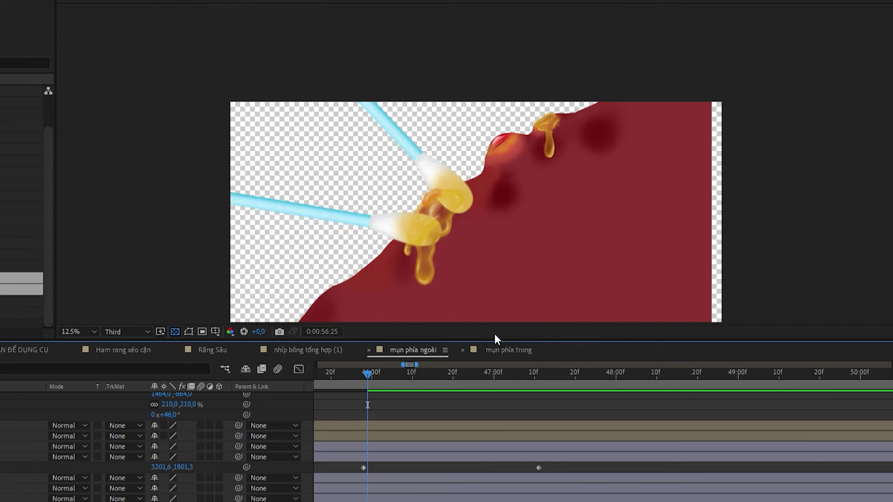
Extend the end of the middle pus layer to about 1:28 on the timeline.
drag(538, 373, 571, 372)
scroll(32, 421, up, 2)
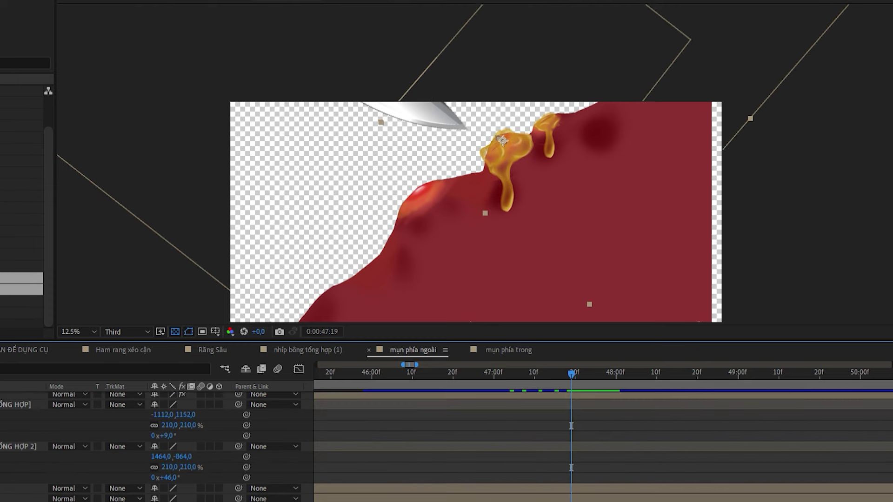
scroll(139, 446, up, 5)
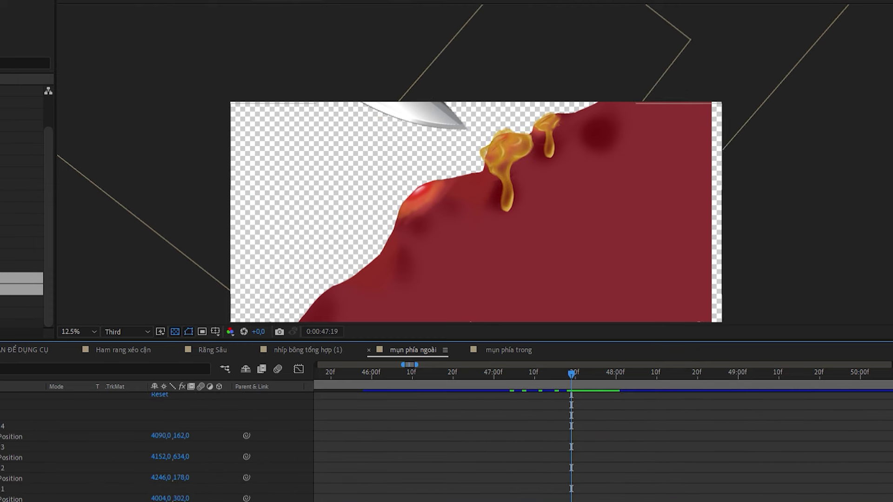
click(14, 467)
key(u)
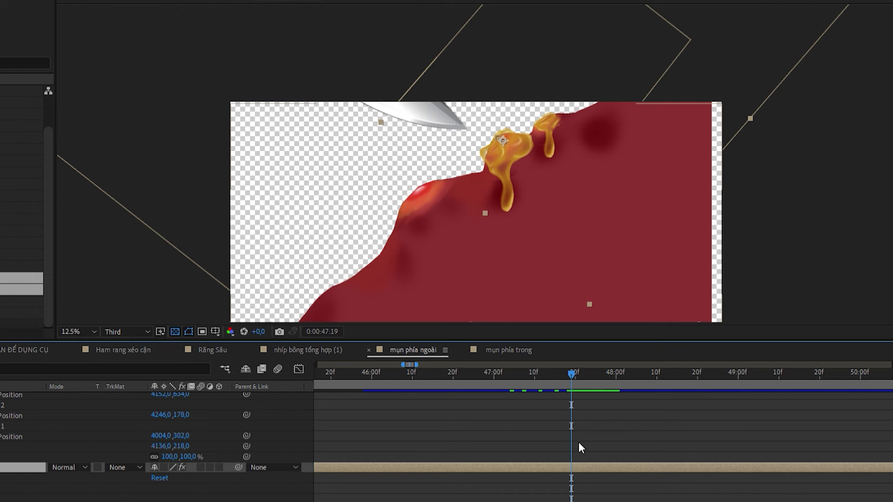
scroll(584, 443, down, 3)
scroll(626, 448, down, 5)
scroll(646, 442, up, 2)
drag(602, 429, 738, 428)
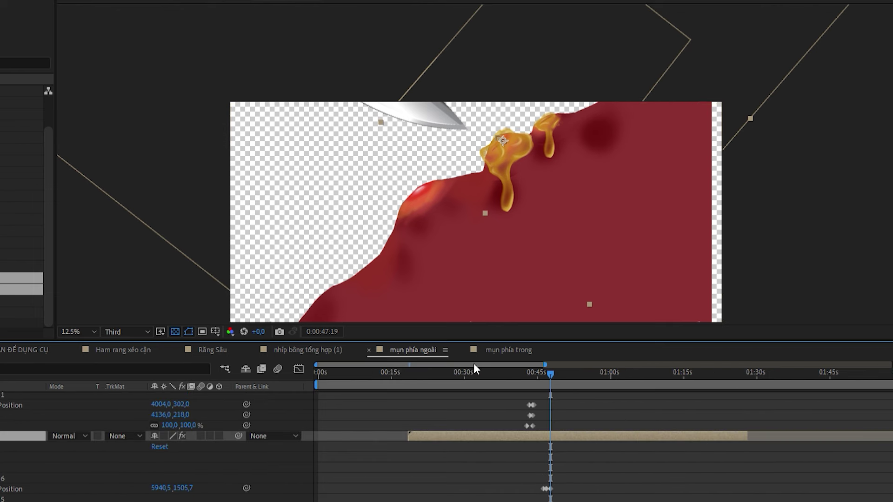
Delete the two opacity keyframes after 1:00 on the lowest pus layer so it does not fade out.
scroll(474, 363, down, 2)
drag(455, 364, 499, 366)
scroll(506, 403, down, 6)
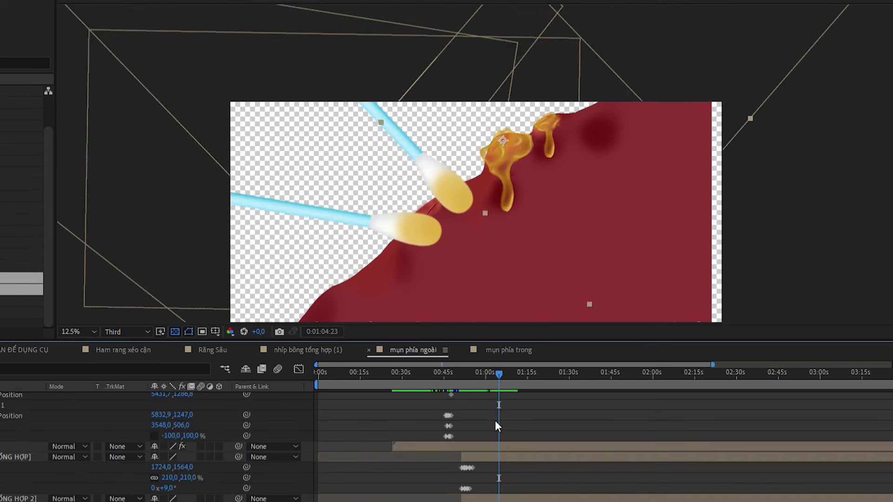
click(491, 444)
key(u)
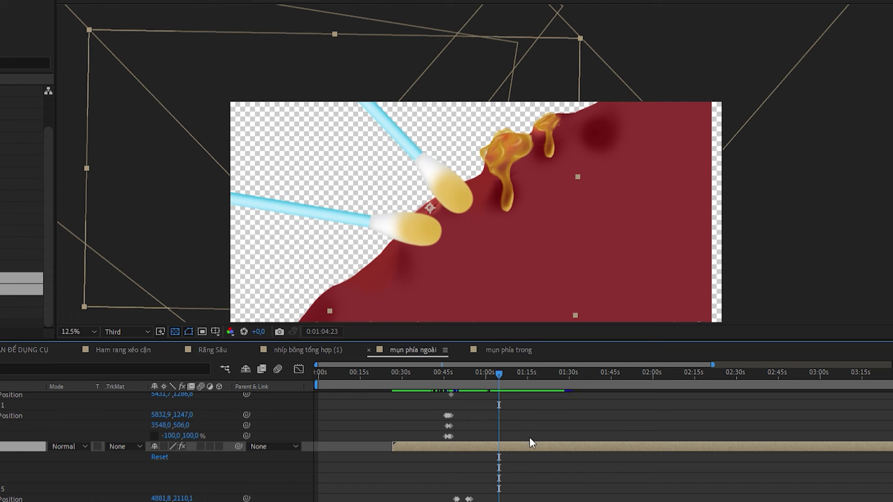
scroll(529, 438, down, 3)
key(equal)
key(equal)
click(488, 372)
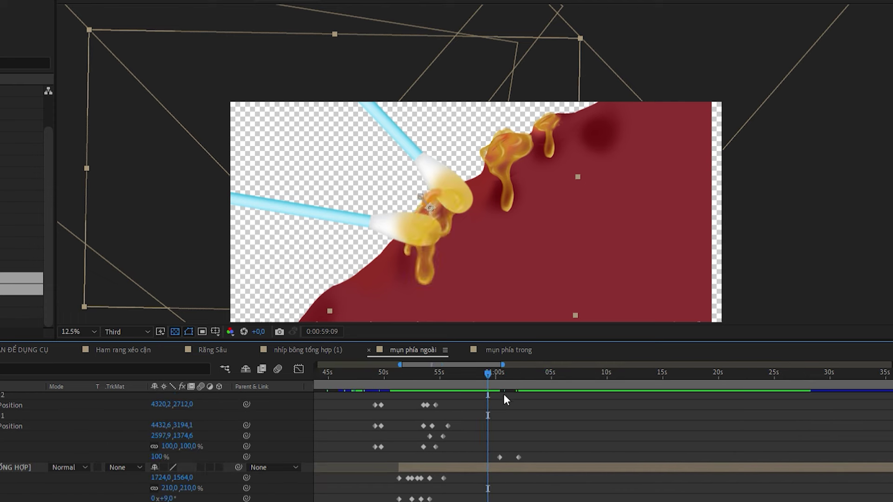
drag(492, 462, 534, 447)
key(Delete)
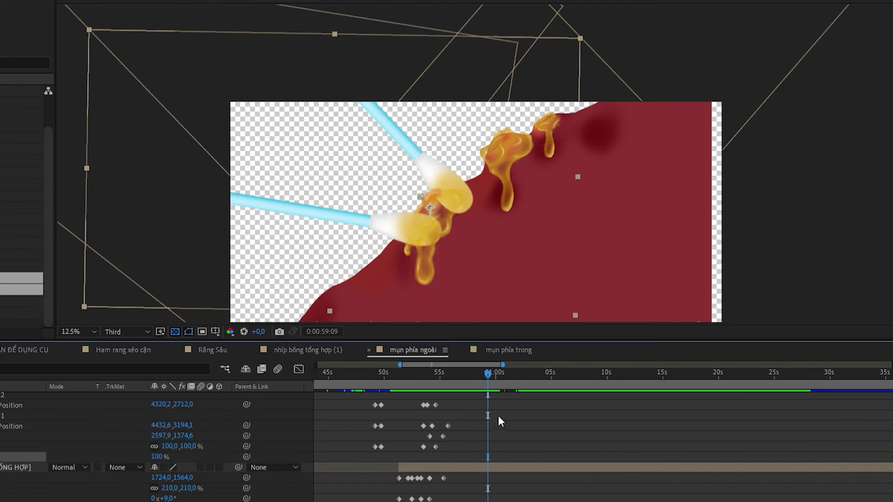
Add position and rotation keyframes to both cotton-swab layers at 56:00.
scroll(424, 431, down, 5)
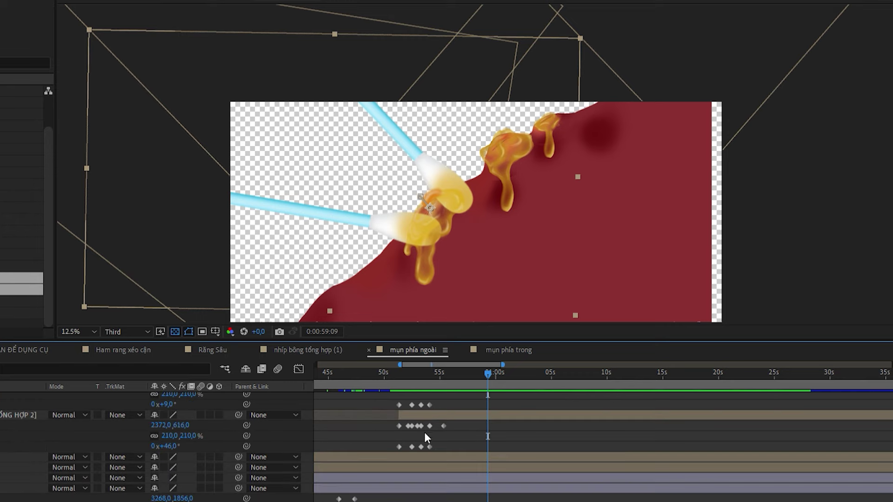
scroll(424, 431, up, 2)
alt+scroll(436, 422, up, 4)
drag(375, 370, 748, 370)
key(space)
scroll(495, 383, up, 2)
drag(557, 442, 414, 441)
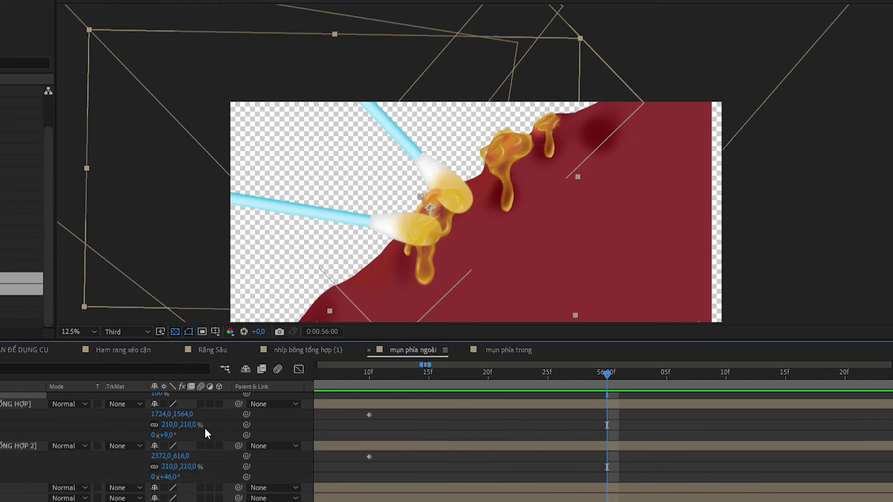
click(1, 414)
click(1, 434)
click(1, 456)
click(1, 476)
drag(695, 417, 497, 419)
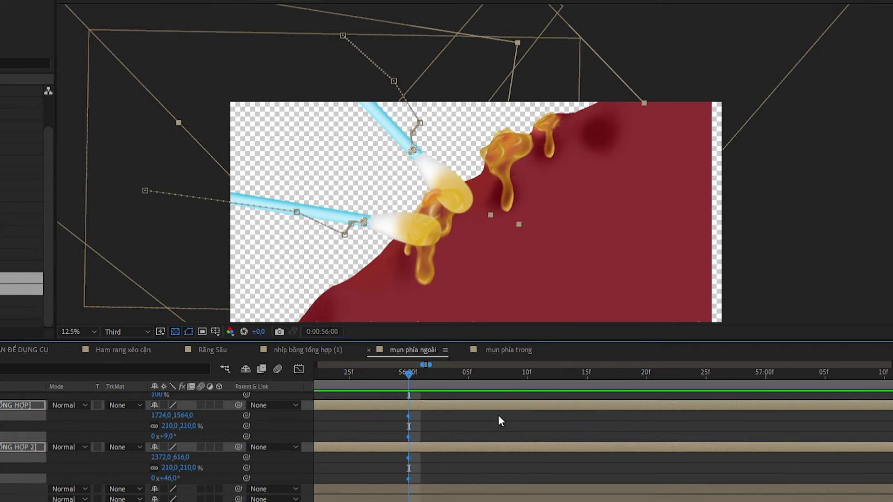
At 56:00, move the swabs apart to 1172, 1652 and 2468, 200, and repeat their position and rotation keyframes at 56:10.
click(494, 395)
click(491, 405)
drag(418, 220, 368, 224)
click(442, 446)
drag(463, 191, 471, 159)
drag(462, 381, 529, 363)
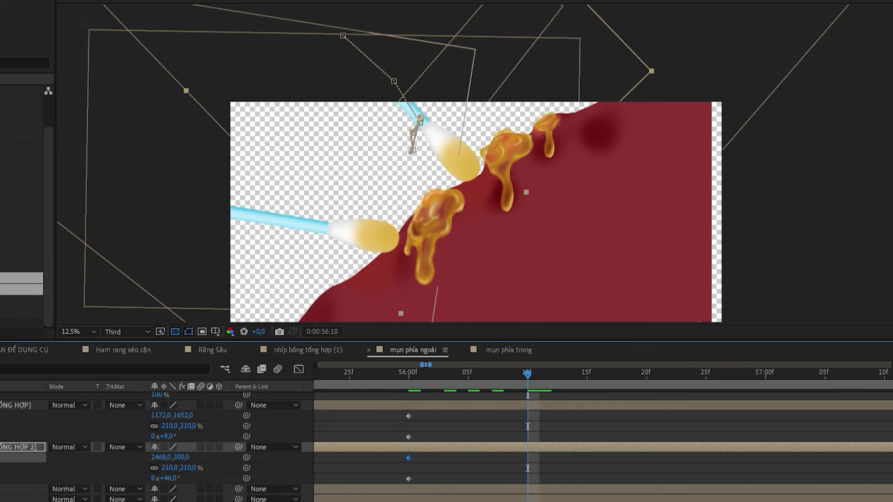
drag(501, 435, 389, 439)
At 57:05, move the two cotton swabs out of the frame to -1116, 1100 and 1412, -880.
drag(728, 371, 717, 370)
drag(467, 215, 484, 246)
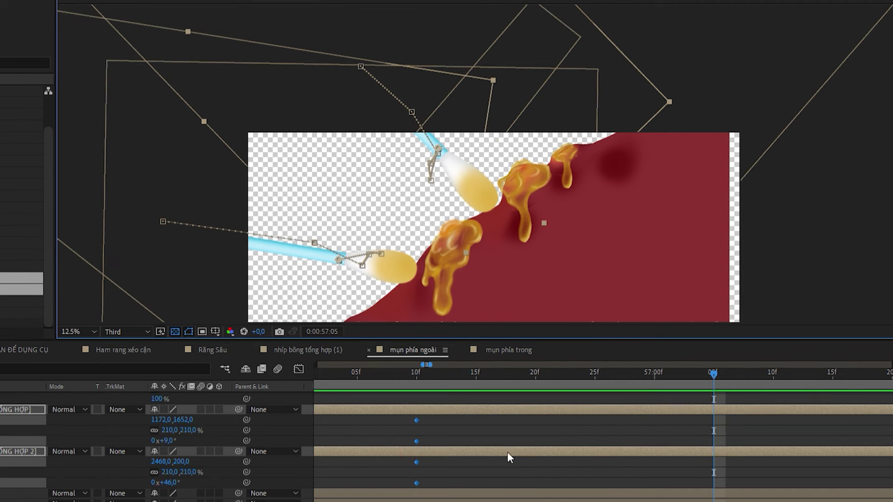
click(501, 409)
drag(390, 270, 216, 231)
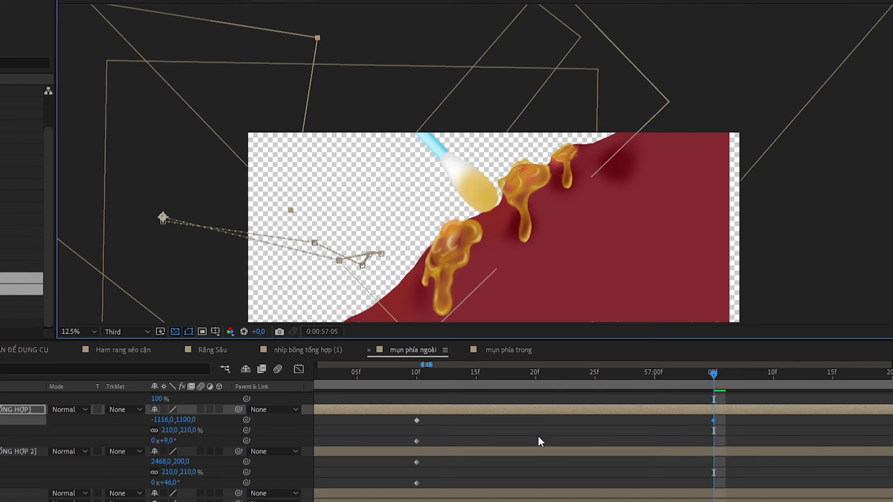
click(537, 450)
drag(458, 173, 386, 100)
Preview the cotton swabs pulling out of the frame, starting from 56:10.
click(416, 366)
key(space)
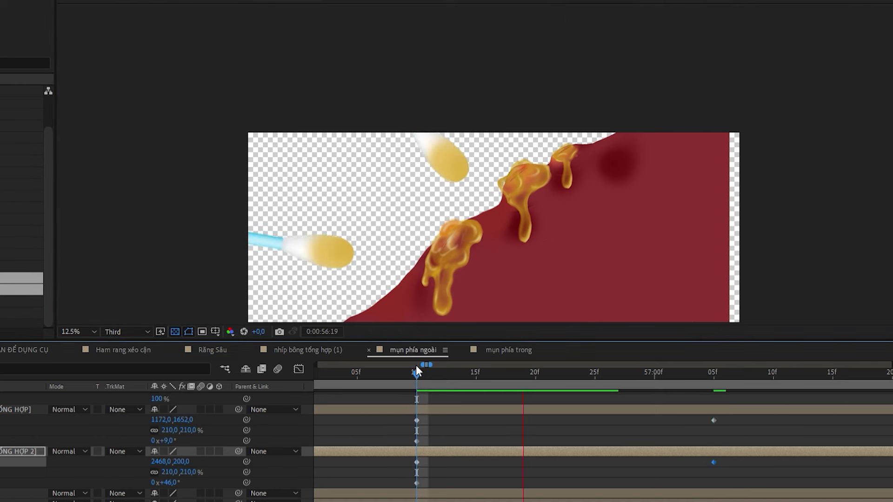
scroll(513, 421, down, 3)
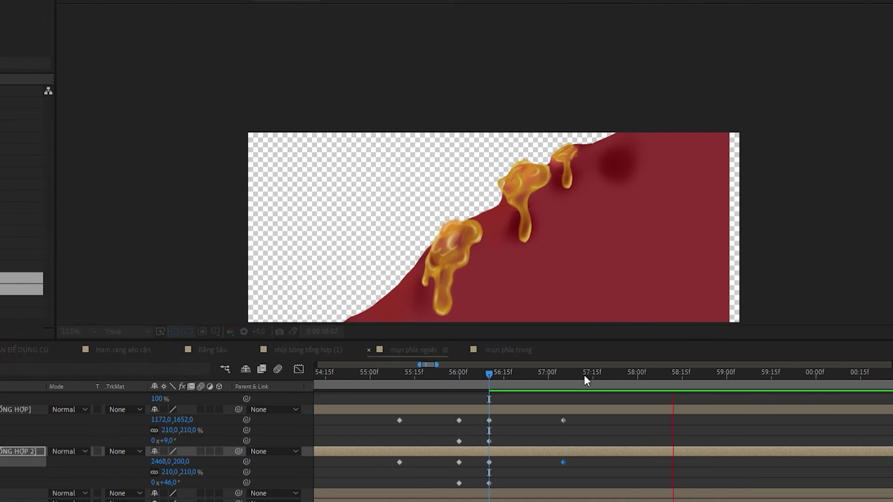
scroll(577, 372, up, 3)
Set the time to 57:20 and switch to the Răng Sâu composition.
drag(534, 372, 703, 366)
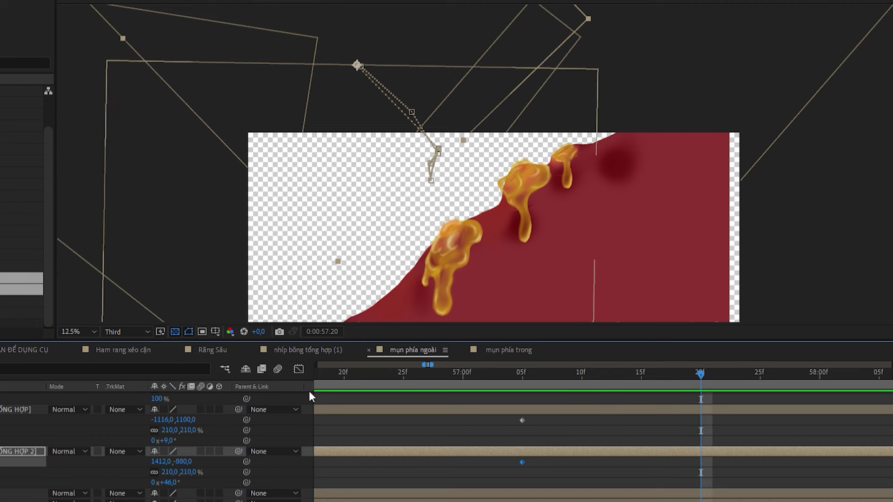
click(486, 350)
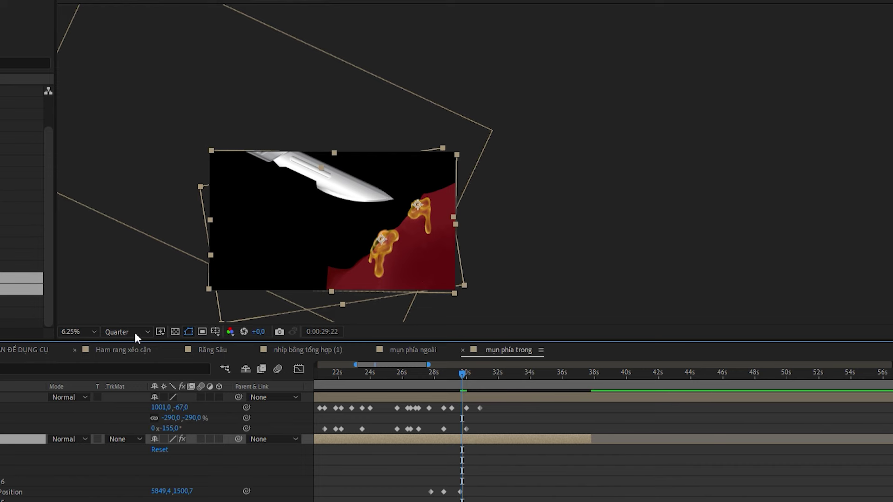
click(213, 350)
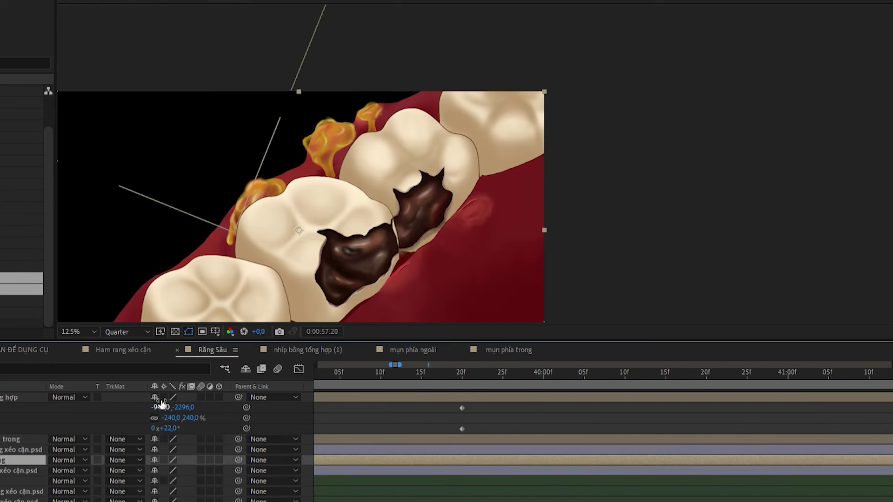
Try to paste copies of the cotton-tweezers layer's earlier position and rotation keyframes at 57:20 and check the motion.
click(8, 396)
scroll(411, 450, down, 5)
drag(473, 411, 367, 425)
key(ctrl+c)
key(ctrl+v)
scroll(615, 421, up, 5)
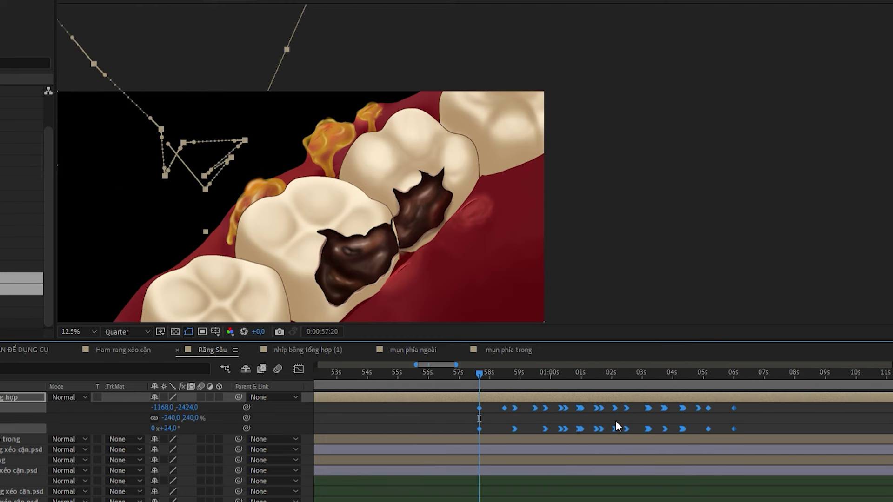
drag(600, 427, 530, 431)
drag(403, 373, 444, 379)
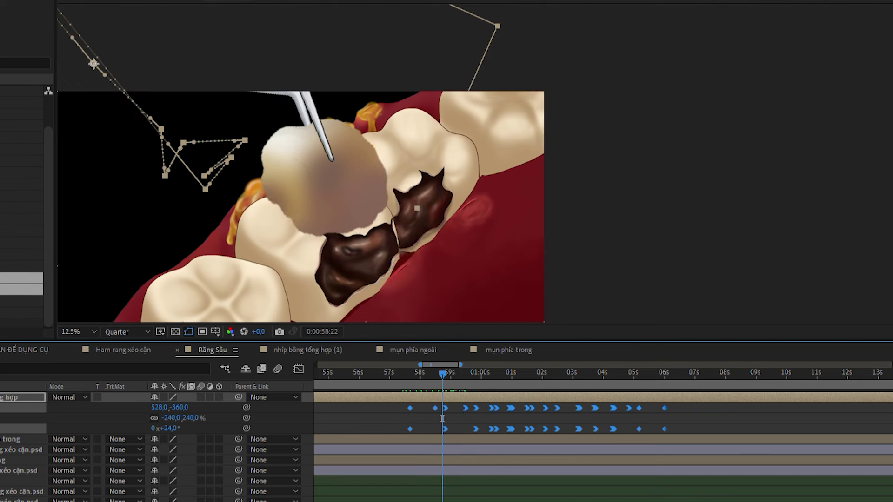
Try to move the original cotton-tweezers layer lower in the layer stack.
click(2, 394)
scroll(442, 417, down, 5)
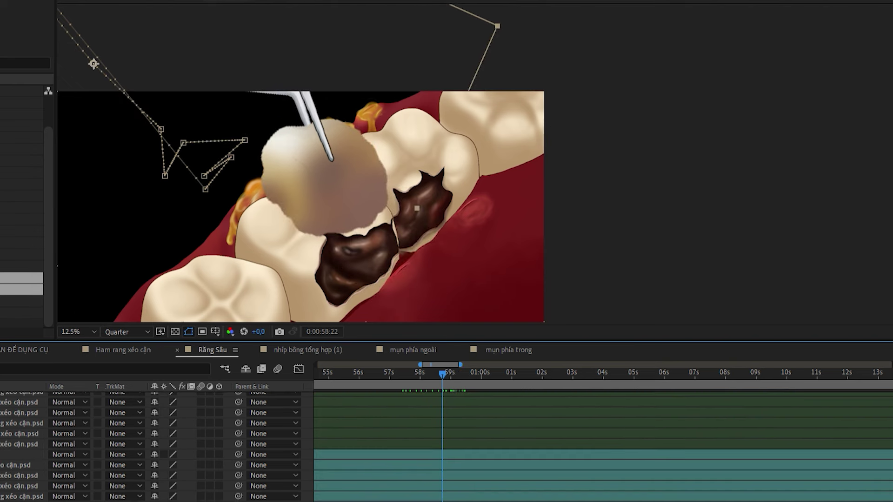
scroll(442, 446, down, 2)
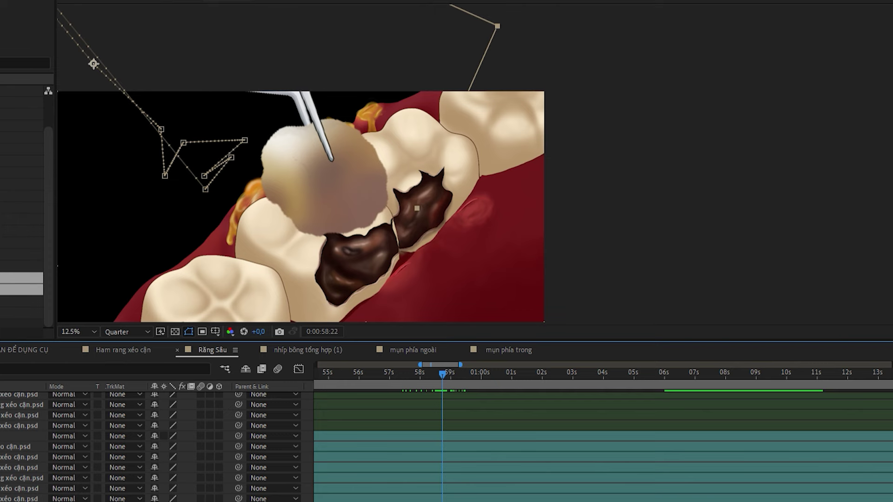
drag(0, 423, 3, 391)
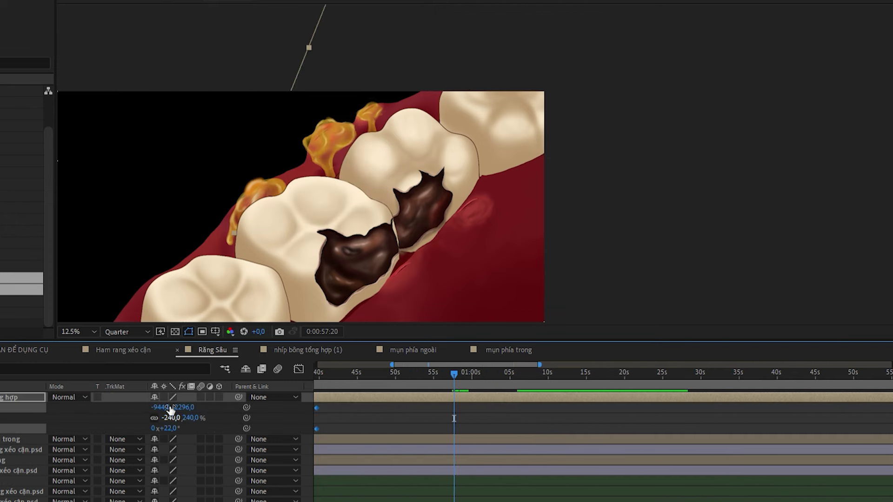
Duplicate the cotton-tweezers layer and split it at 57:20, starting the copy there and ending the original there.
click(3, 395)
key(ctrl+d)
key(alt+bracketleft)
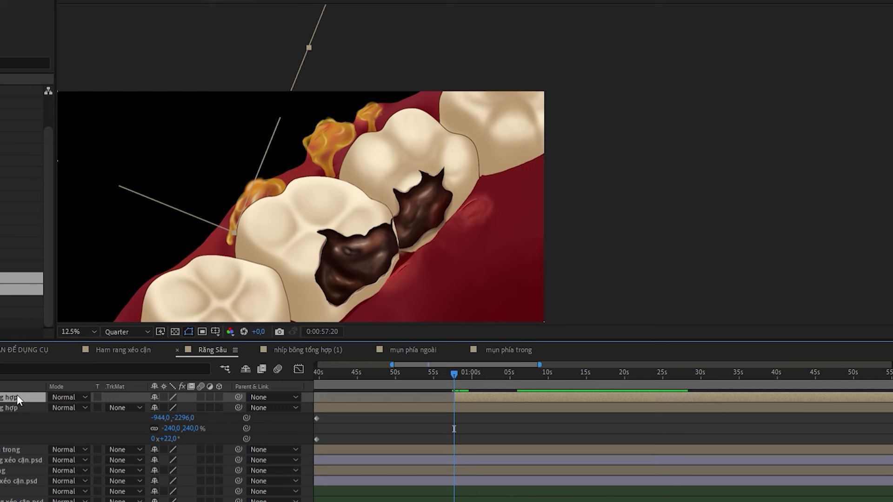
click(14, 407)
key(alt+bracketright)
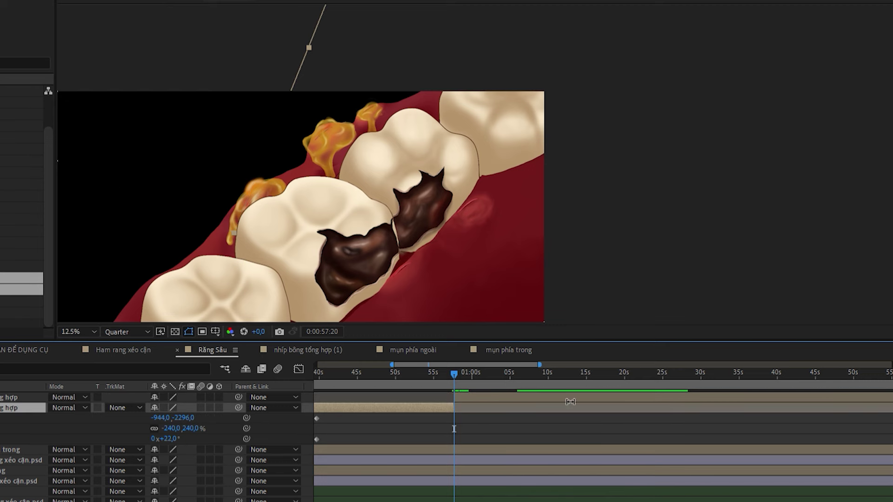
Move the duplicated cotton-tweezers layer down the stack so it lies behind the teeth.
scroll(475, 410, up, 2)
click(448, 396)
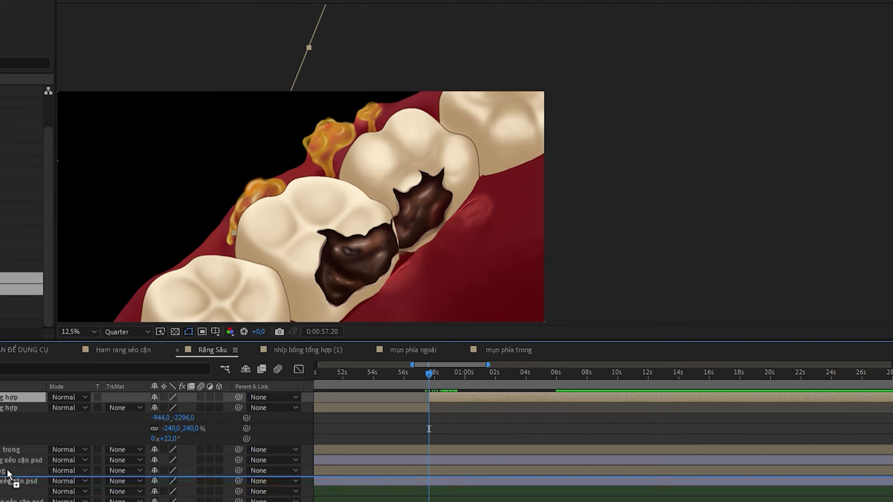
scroll(428, 429, down, 5)
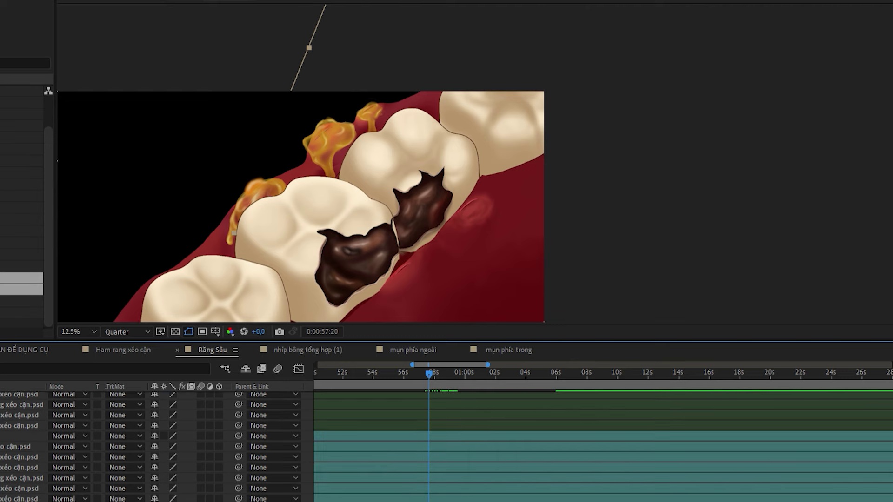
scroll(429, 428, down, 1)
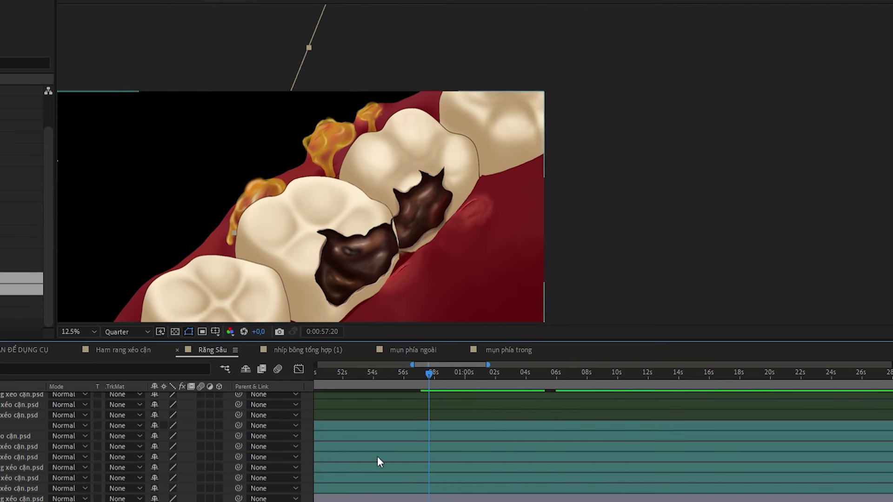
scroll(456, 487, down, 2)
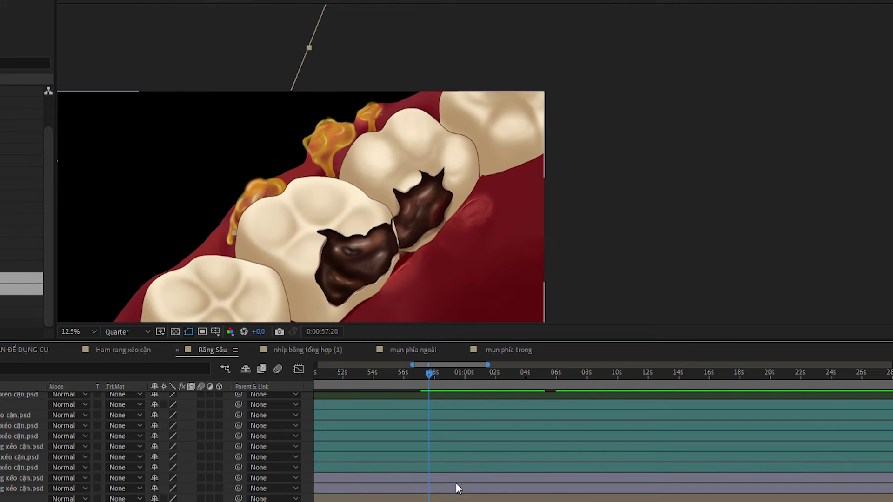
scroll(456, 488, left, 6)
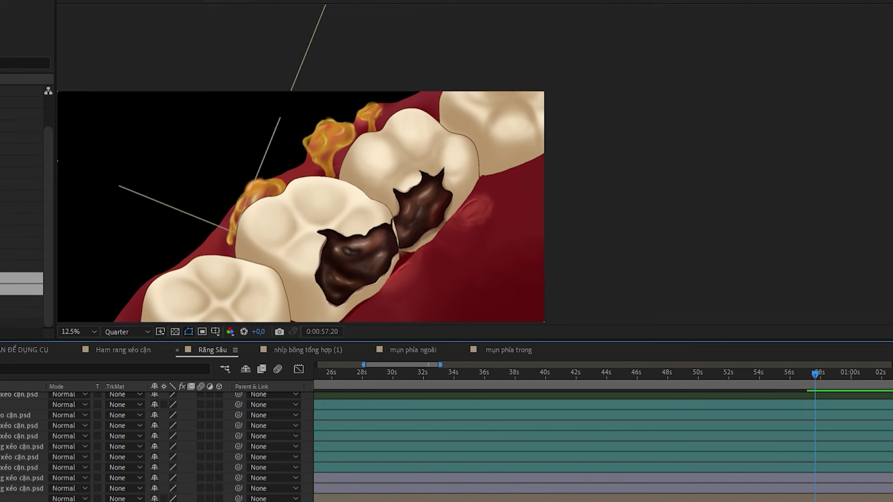
Copy the tweezers' earlier position and rotation keyframes onto the duplicated layer from 57:20 and check the pose at 58:20.
scroll(558, 492, down, 3)
drag(658, 478, 427, 446)
scroll(427, 446, up, 4)
drag(402, 372, 646, 383)
scroll(431, 365, up, 2)
scroll(524, 425, down, 3)
drag(505, 432, 417, 399)
scroll(494, 481, right, 3)
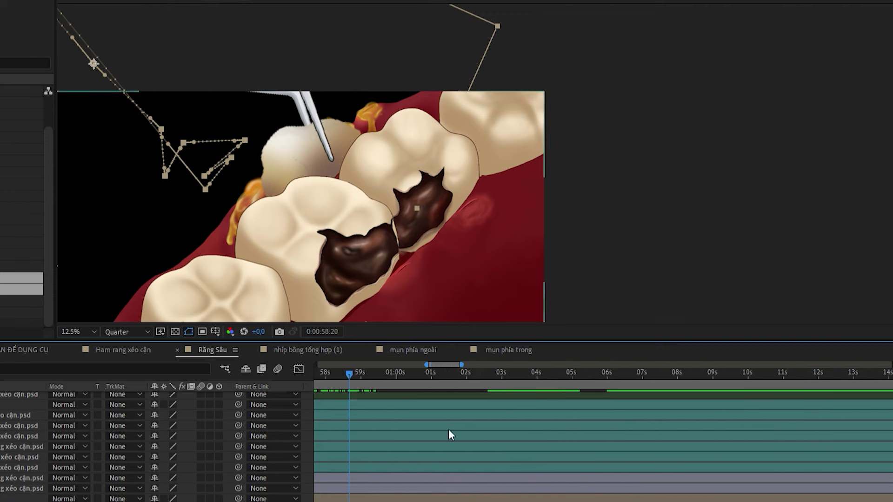
At 59:15, shift the tweezers' selected path keyframes left and slightly up so the cotton reaches the lowest pus.
drag(272, 190, 427, 90)
scroll(427, 91, down, 1)
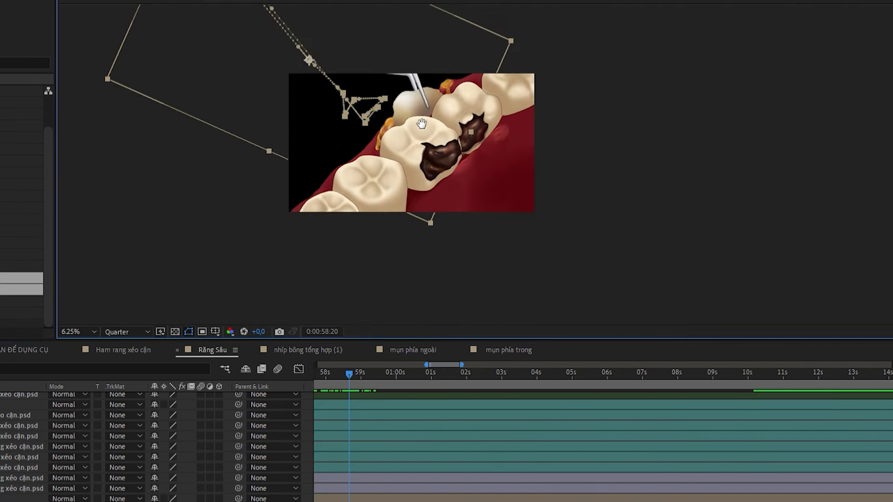
scroll(448, 464, up, 2)
drag(541, 332, 540, 237)
scroll(503, 446, right, 1)
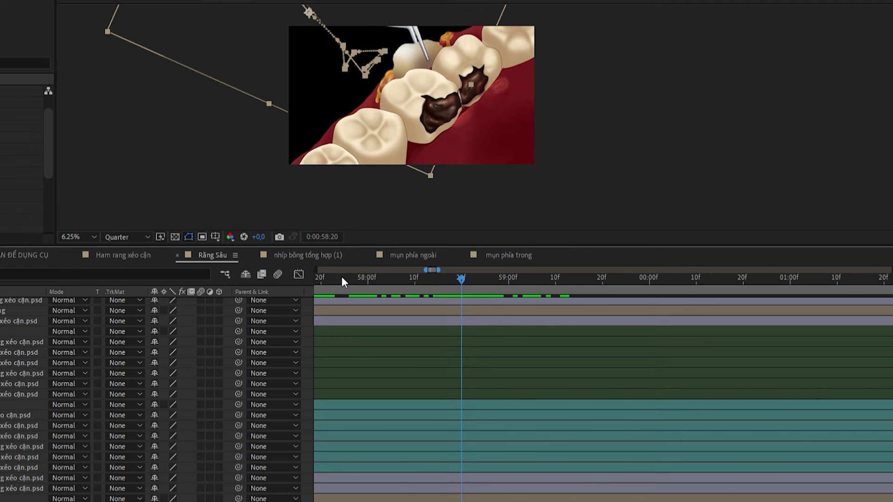
drag(341, 276, 668, 350)
drag(719, 430, 490, 457)
scroll(479, 458, down, 2)
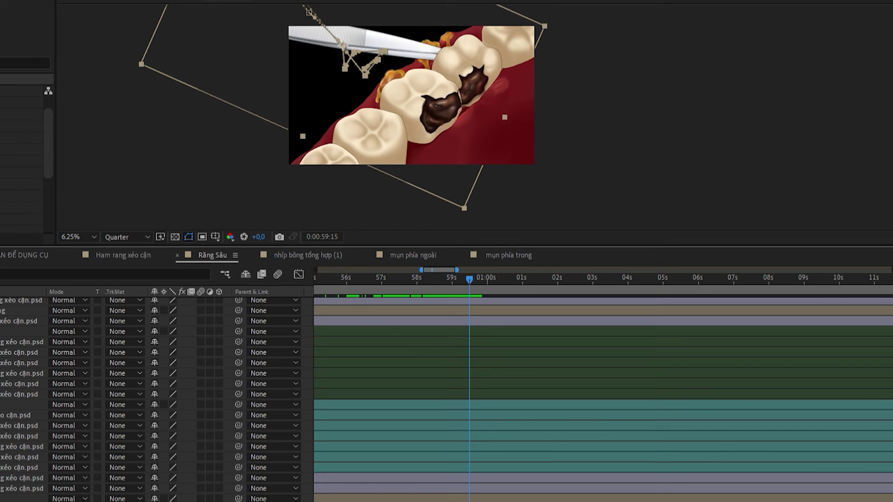
scroll(448, 60, up, 1)
drag(448, 60, 294, 32)
scroll(344, 97, down, 2)
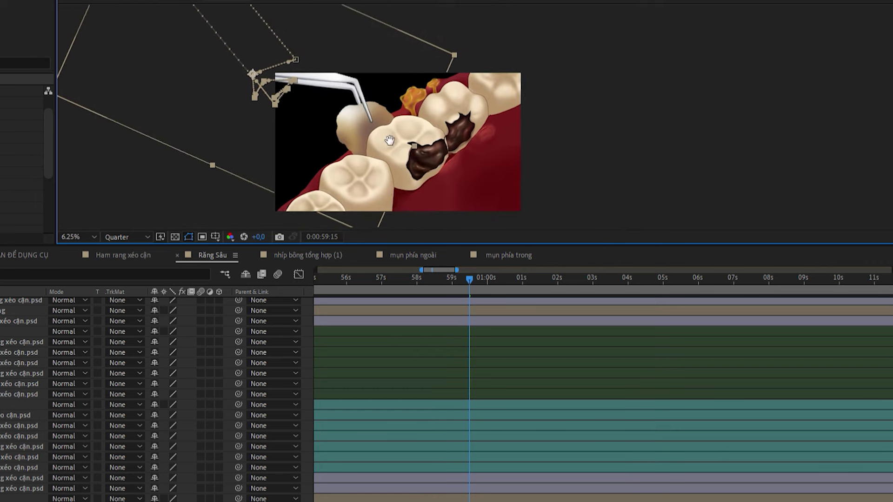
Preview the tweezers' wiping and, at 1:00:15, shift the selected path keyframes up and right so the cotton stays on the lowest pus.
click(397, 278)
key(space)
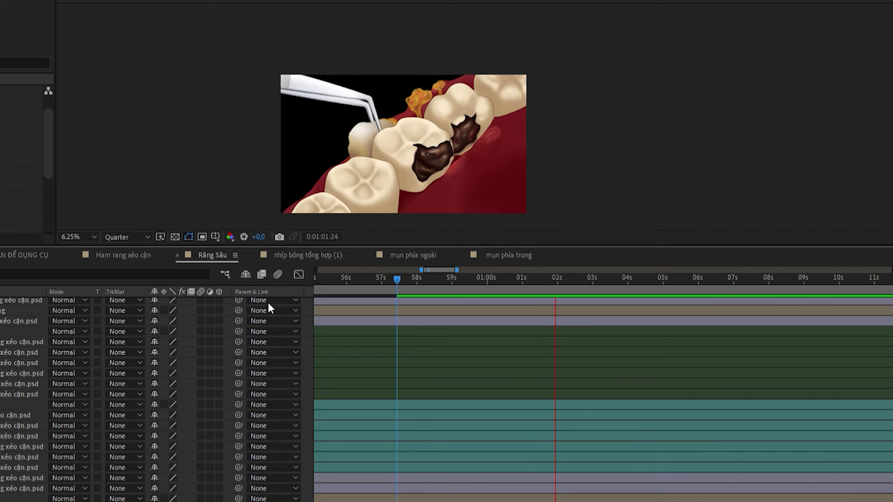
drag(442, 277, 504, 280)
scroll(500, 453, up, 1)
scroll(503, 476, down, 2)
key(space)
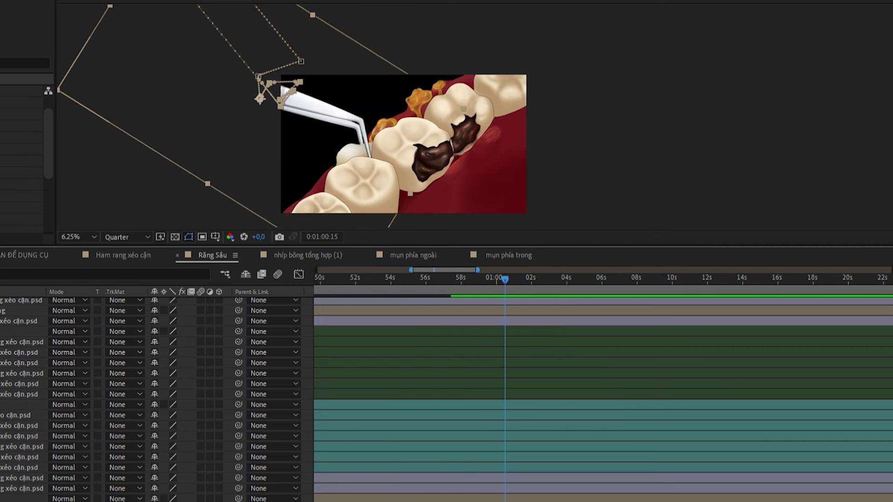
scroll(505, 395, up, 2)
drag(362, 142, 380, 110)
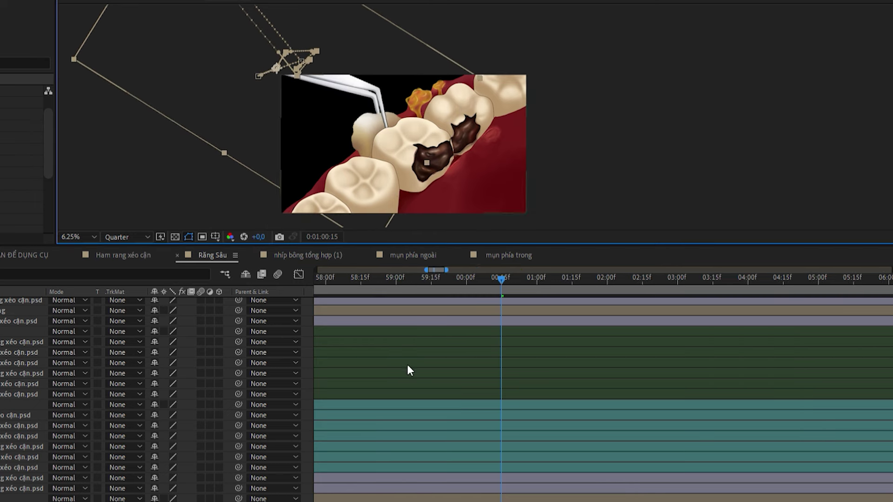
Preview the wiping and, at 1:02:03, shift the selected tweezers path keyframes left and slightly down so the cotton stays on the pus.
click(386, 277)
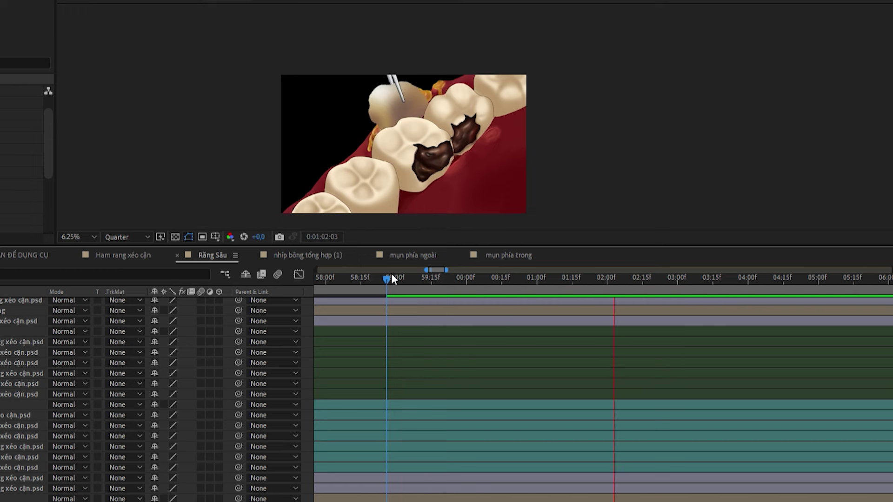
drag(375, 274, 614, 308)
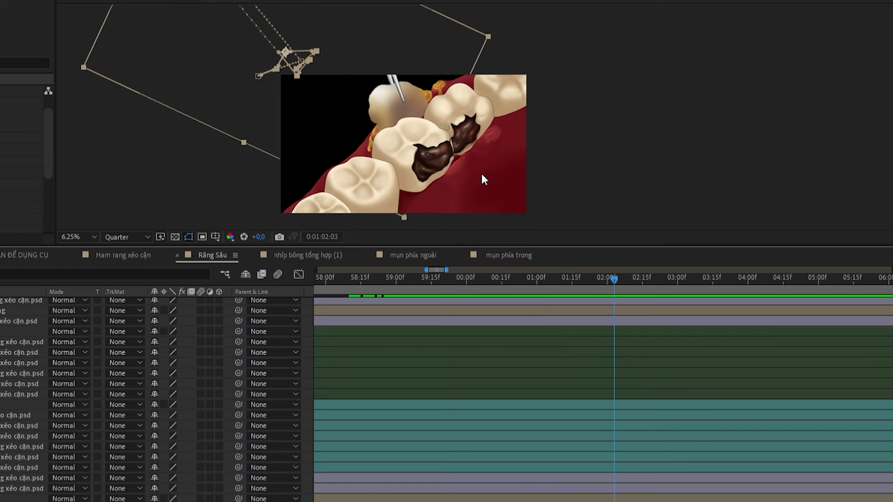
drag(377, 97, 369, 103)
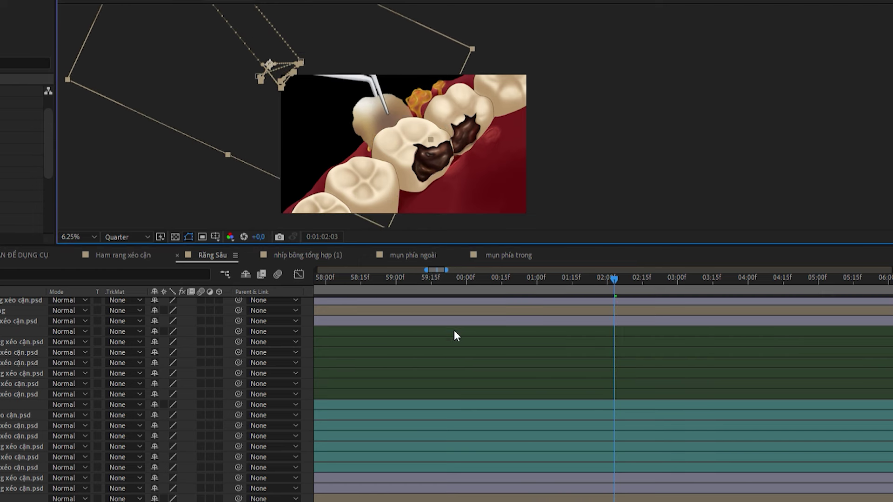
Preview the adjusted tweezers wiping from just after 58:15.
click(368, 278)
key(space)
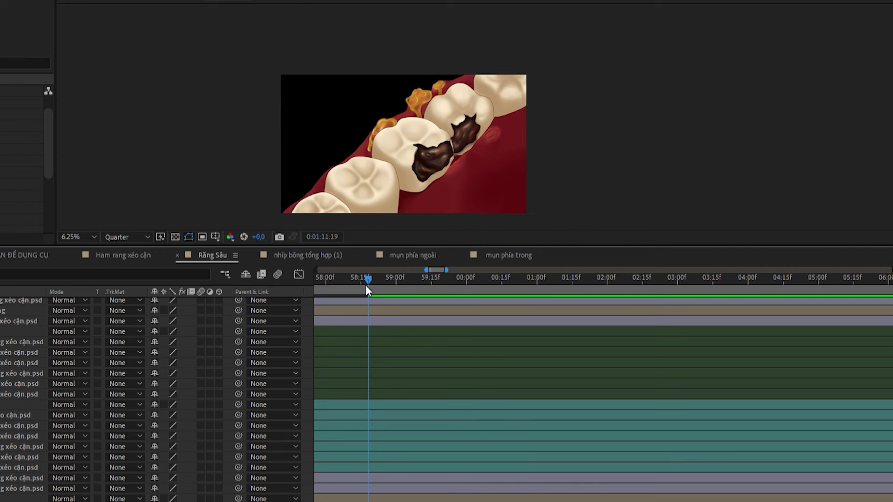
scroll(605, 380, up, 1)
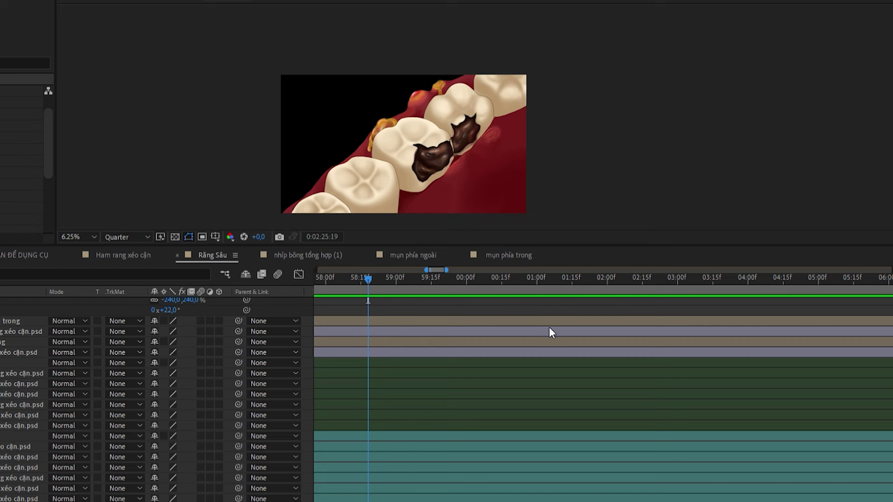
Move the tweezers' entry position on the motion path to the left so the cotton arrives beside the lowest pus.
click(375, 277)
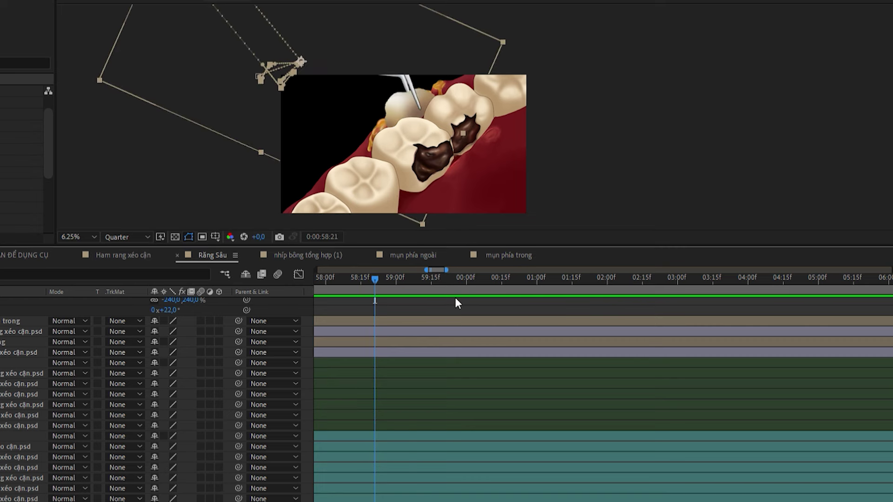
scroll(409, 408, down, 1)
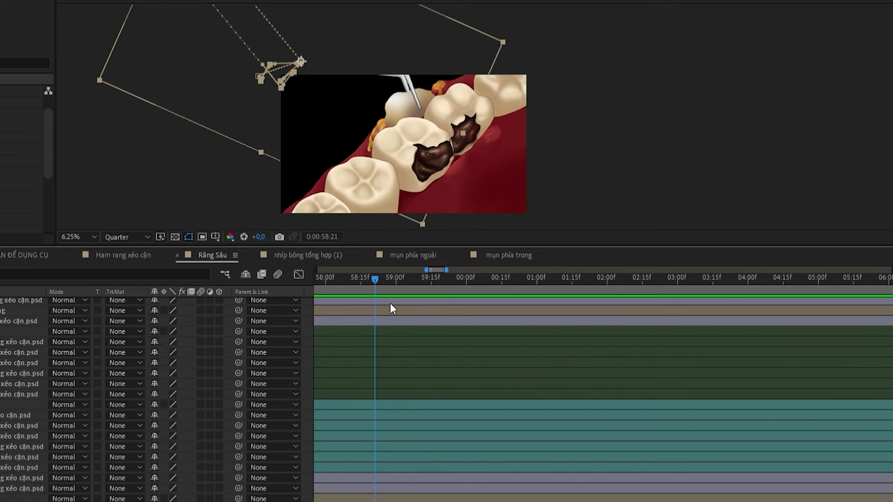
scroll(386, 382, down, 1)
scroll(356, 453, up, 2)
drag(413, 372, 456, 361)
drag(424, 274, 471, 307)
drag(388, 72, 324, 76)
Scrub through the tweezers' wiping to find the moment around 1:00:22 when the cotton covers the lowest pus.
scroll(644, 492, right, 1)
drag(437, 279, 890, 318)
scroll(562, 411, down, 2)
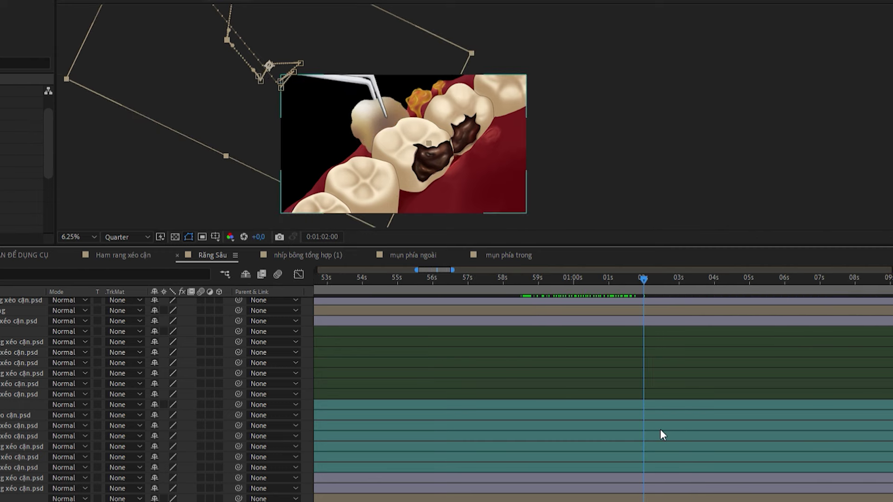
scroll(667, 420, right, 3)
drag(378, 275, 420, 309)
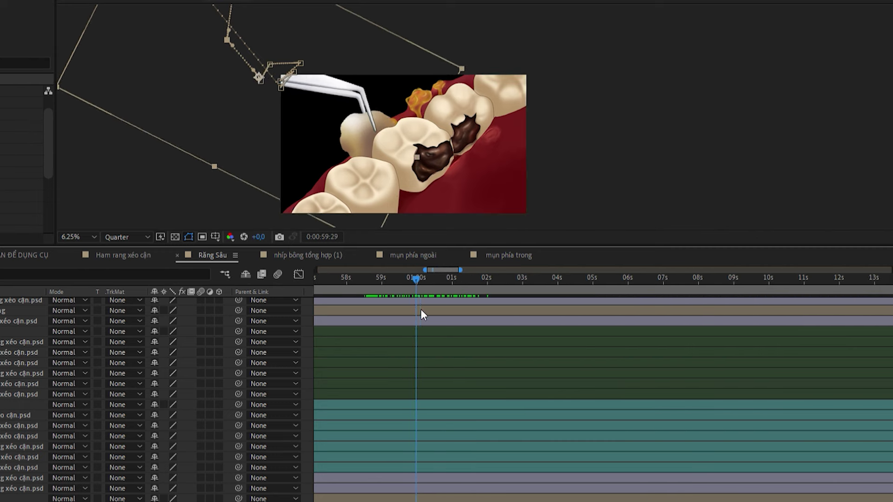
scroll(410, 347, up, 1)
drag(399, 279, 475, 326)
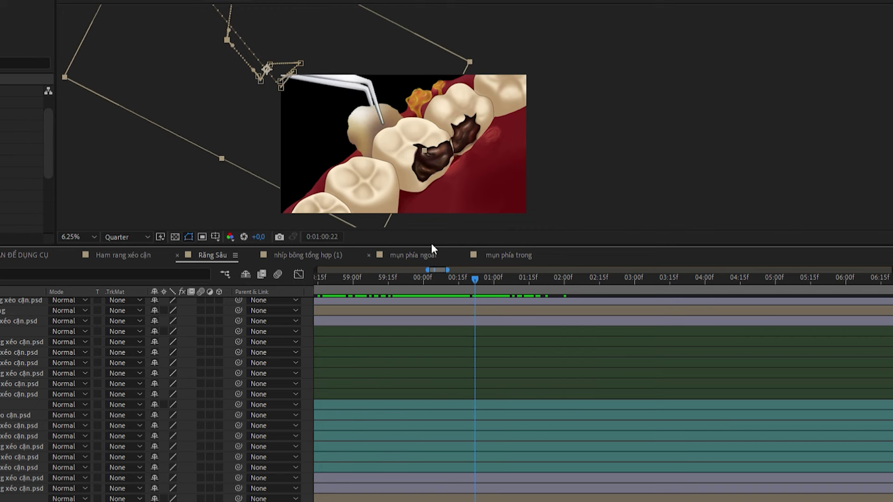
In mụn phía ngoài, fade the lowest pus layer with opacity keyframes of 100% at 1:00:22 and 0% at 1:02:27.
click(415, 247)
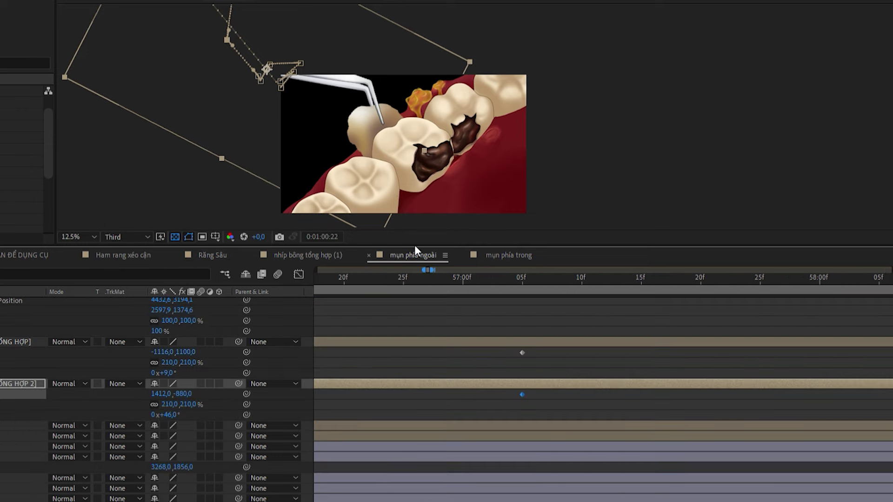
scroll(7, 423, up, 5)
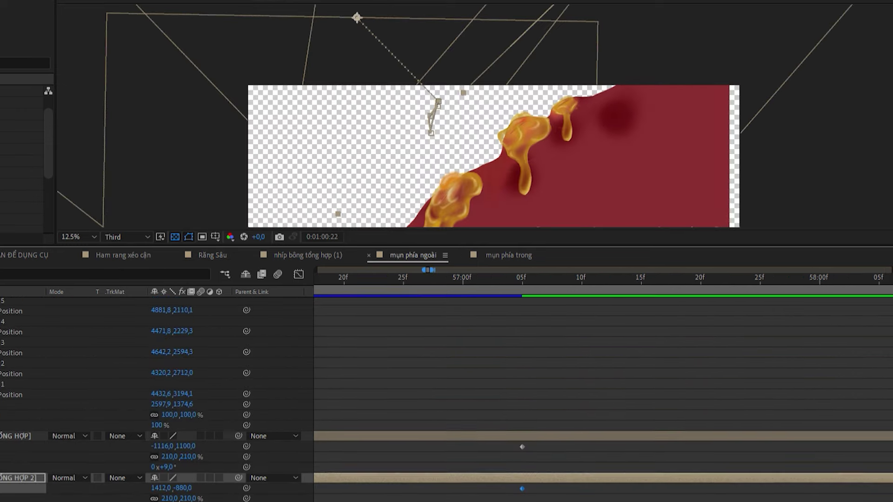
scroll(4, 420, up, 3)
click(3, 446)
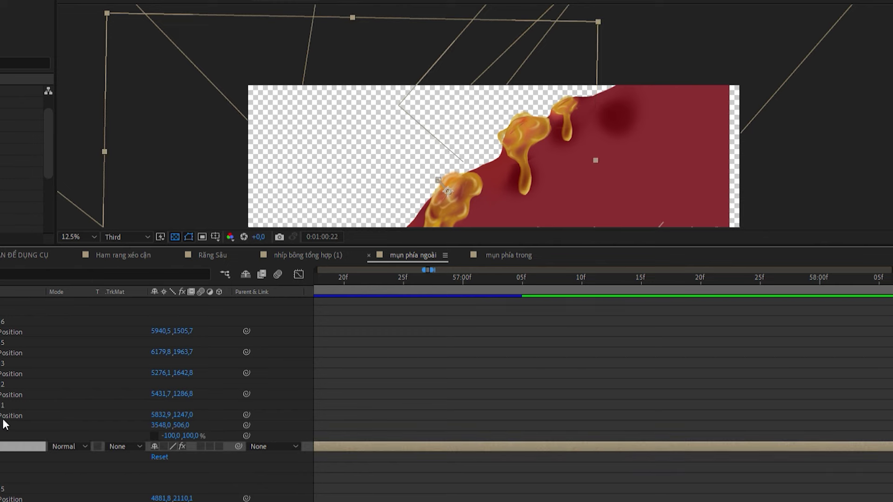
scroll(450, 432, down, 3)
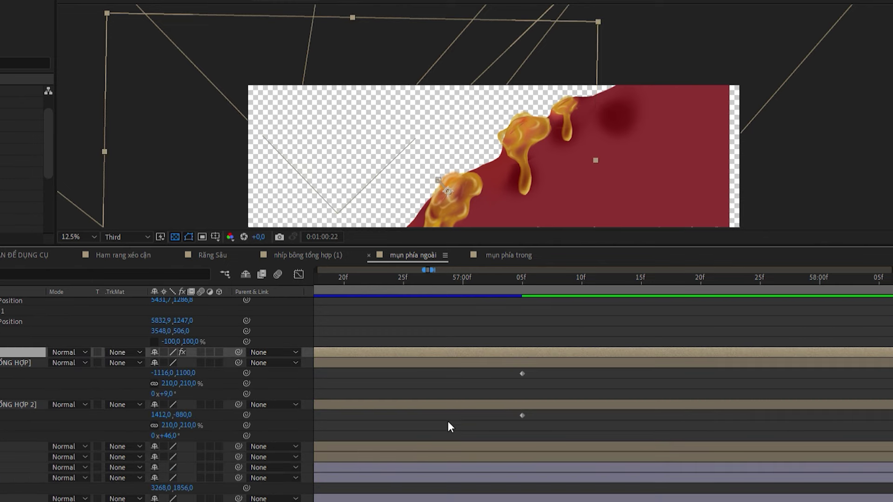
key(t)
scroll(508, 391, down, 6)
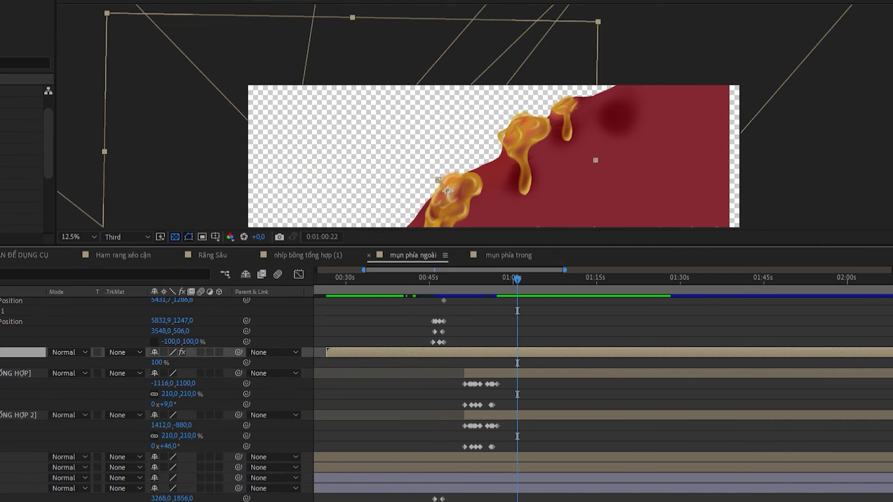
key(alt+shift+t)
scroll(523, 302, up, 8)
drag(473, 279, 817, 259)
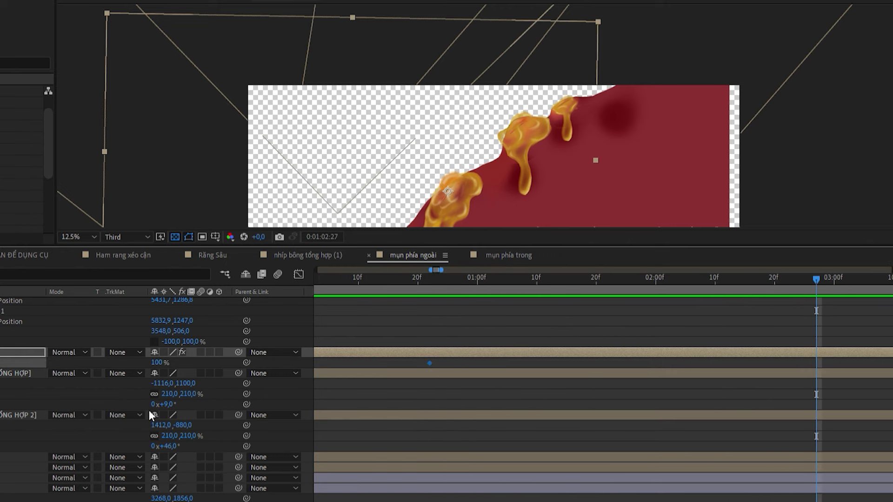
drag(157, 362, 14, 376)
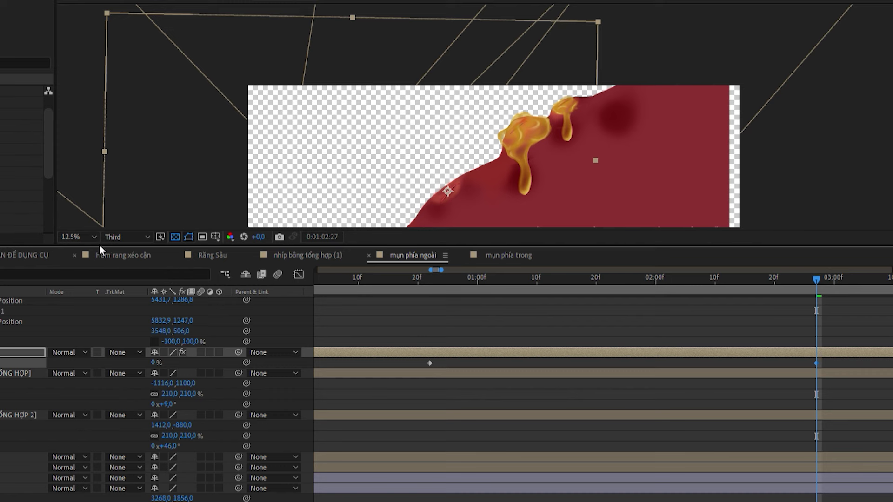
Trim the end of the lowest pus layer to 1:01:04, where the cotton hides it, and preview the wiping in the parent composition.
key(shift+Escape)
drag(270, 167, 343, 148)
scroll(409, 354, down, 5)
scroll(603, 286, up, 5)
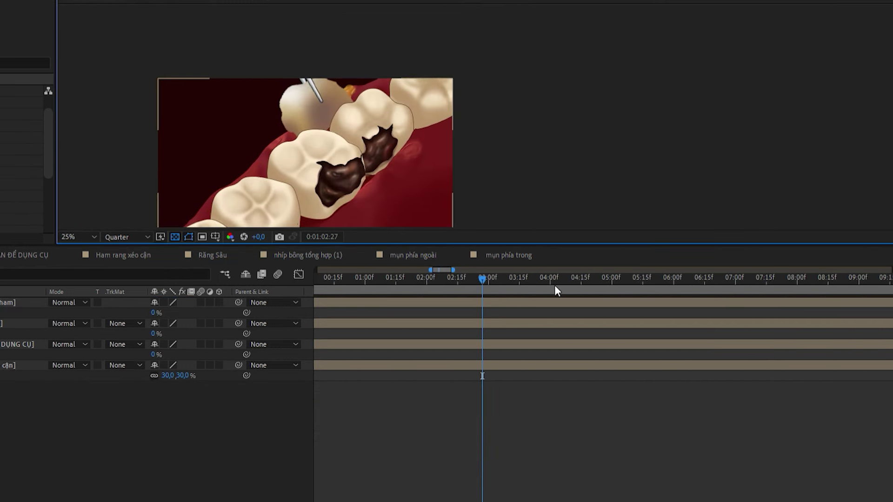
click(379, 278)
drag(378, 277, 501, 343)
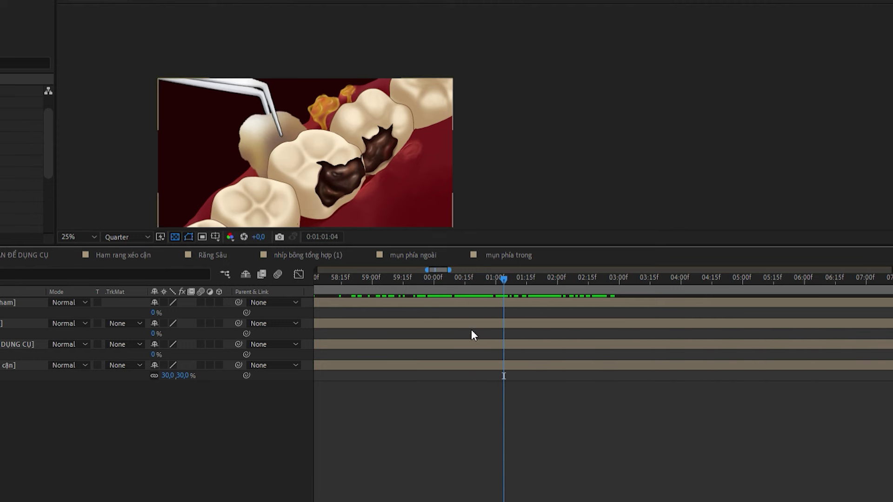
click(418, 254)
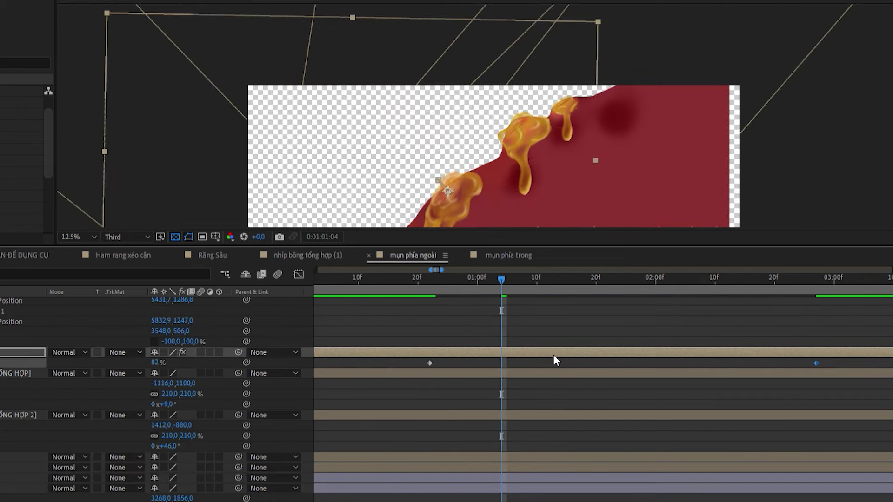
key(alt+bracketright)
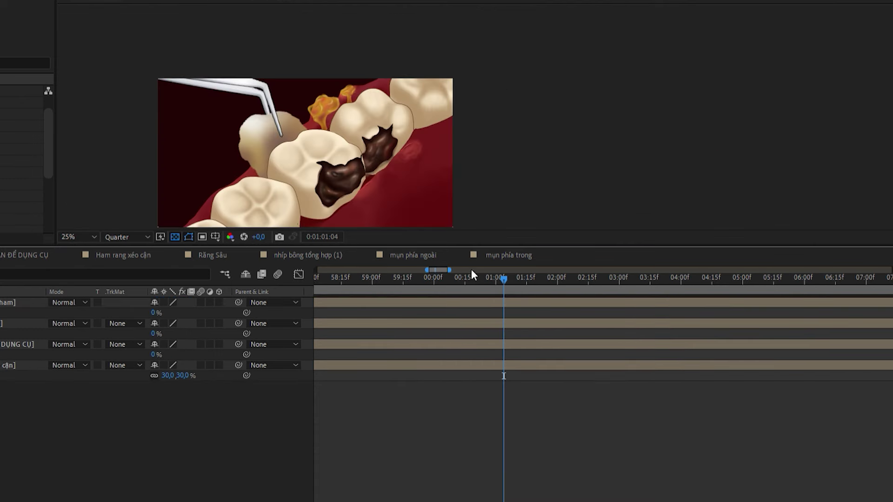
click(471, 275)
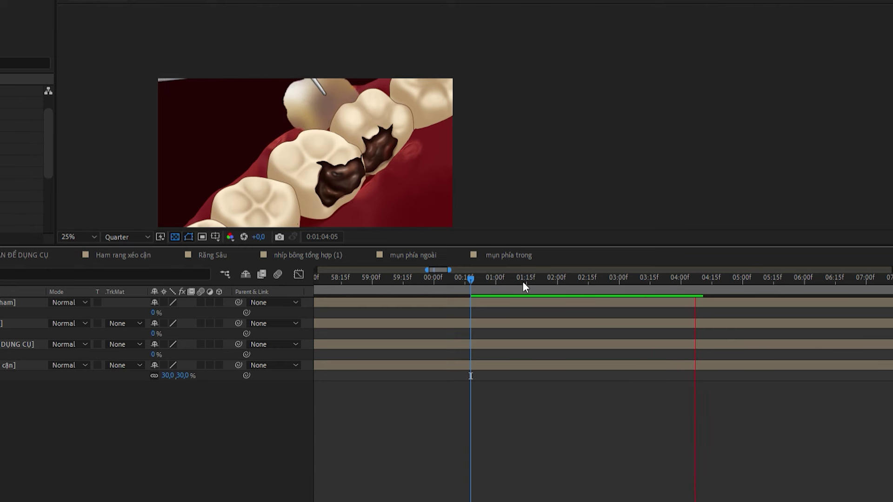
drag(598, 365, 545, 365)
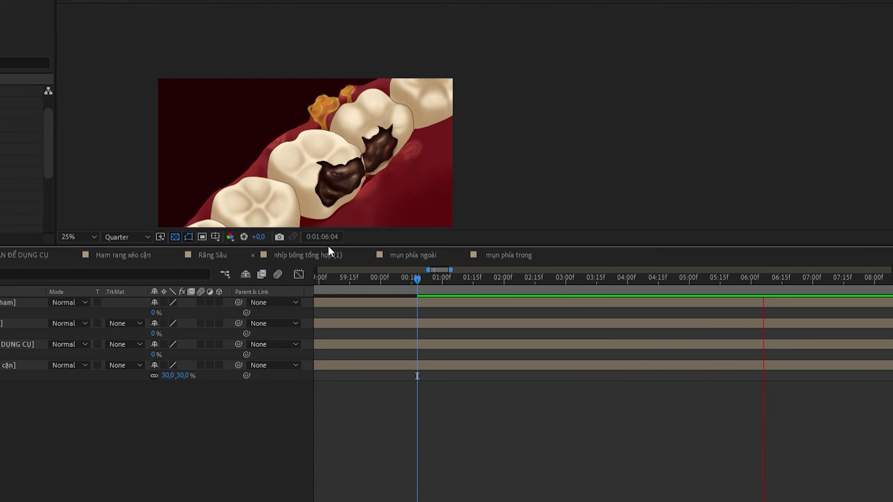
In Răng Sâu at 1:04:11, shift the tweezers' path position right and slightly up so the cotton covers the upper pus.
click(213, 254)
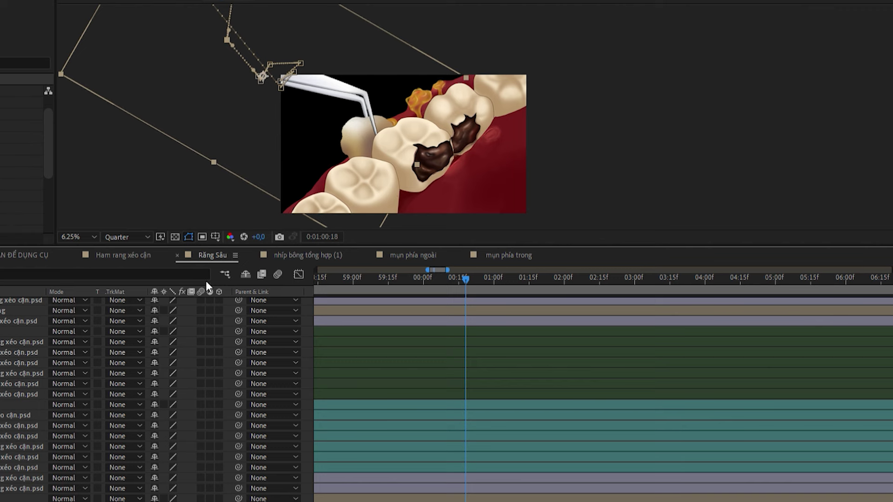
scroll(577, 355, down, 3)
drag(607, 395, 520, 403)
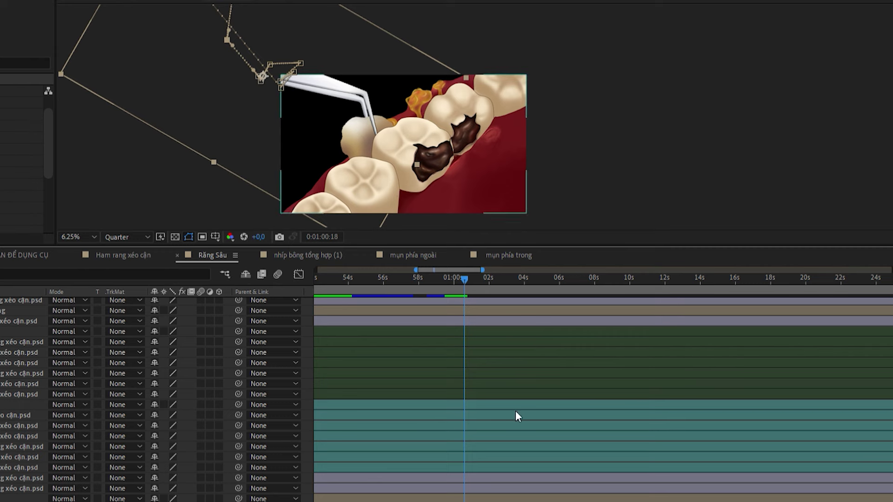
scroll(516, 411, up, 4)
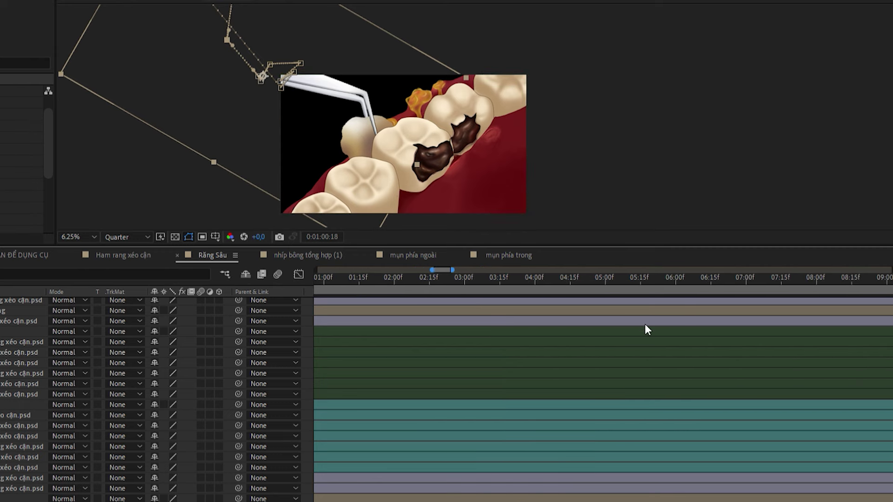
drag(466, 270, 562, 321)
key(equal)
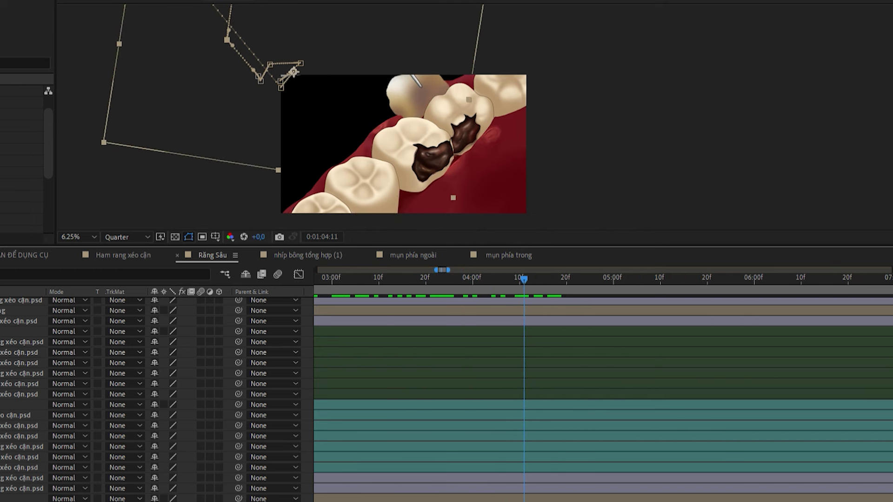
drag(427, 96, 429, 83)
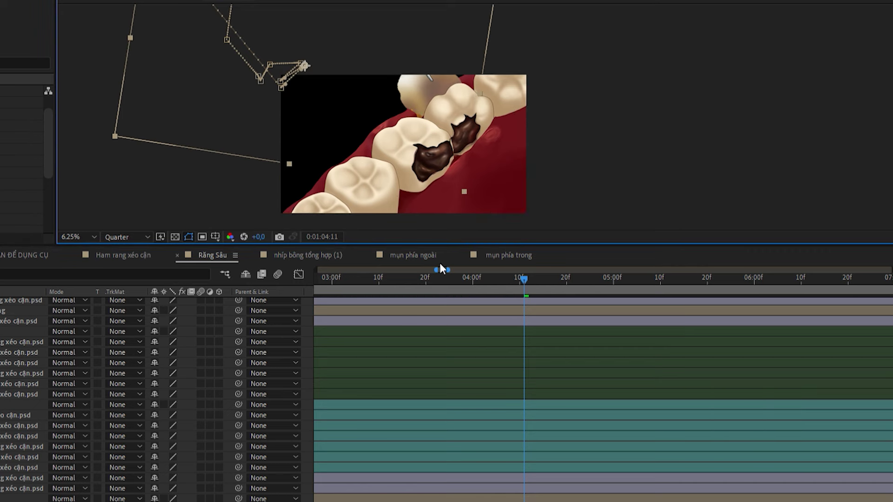
Preview the wiping of the upper pus and scrub to 1:03:05, where the cotton covers both upper drips.
click(391, 281)
key(space)
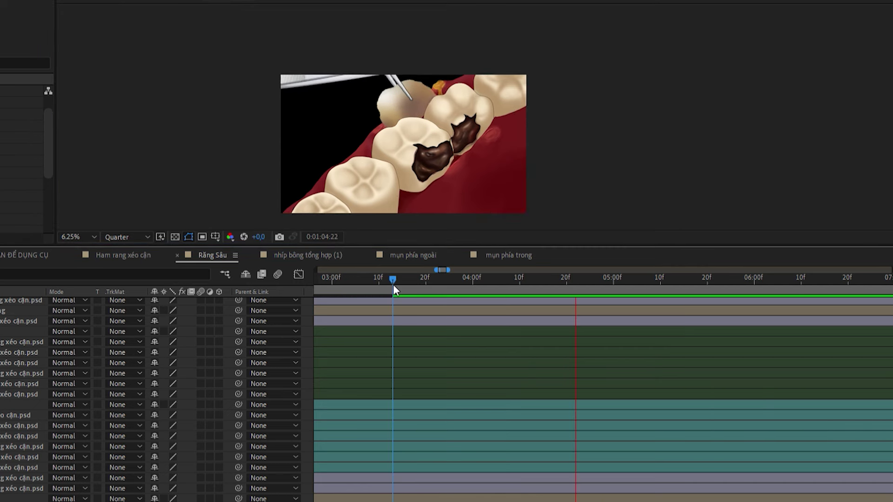
key(minus)
scroll(393, 334, up, 2)
drag(355, 281, 473, 353)
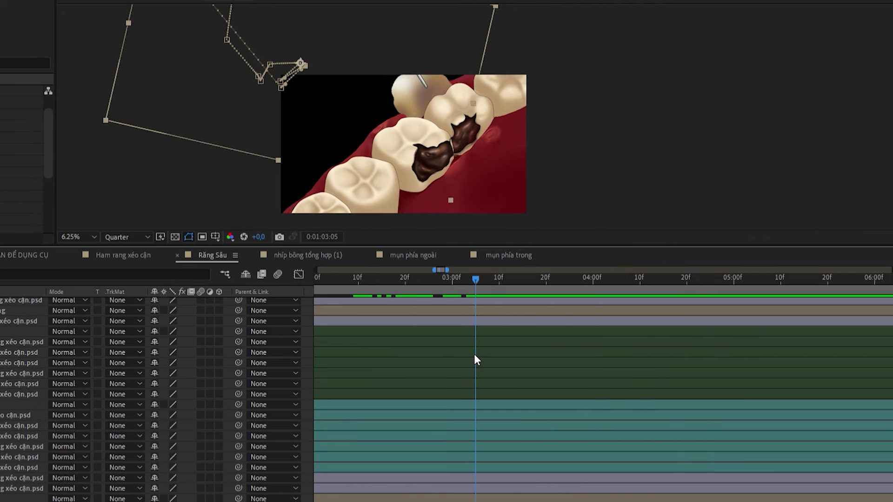
Trim the ends of the two upper pus layers in mụn phía ngoài to 1:03:05 and check the cut in the parent composition.
click(418, 255)
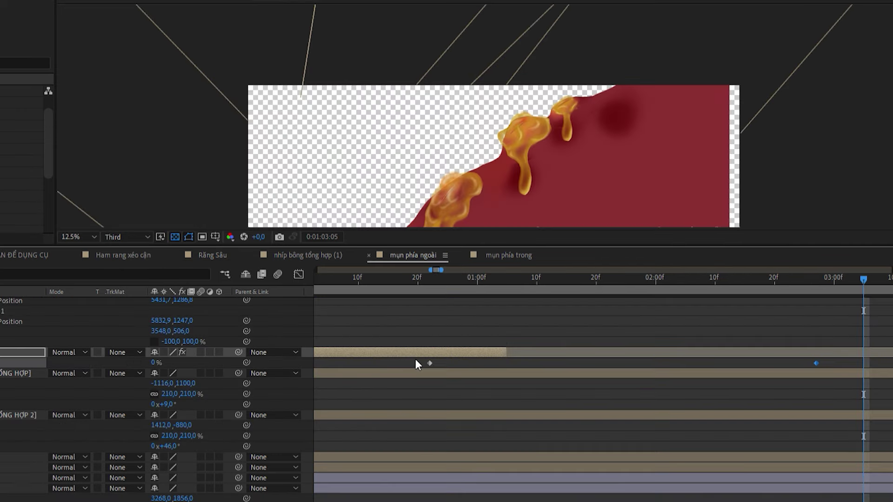
key(u)
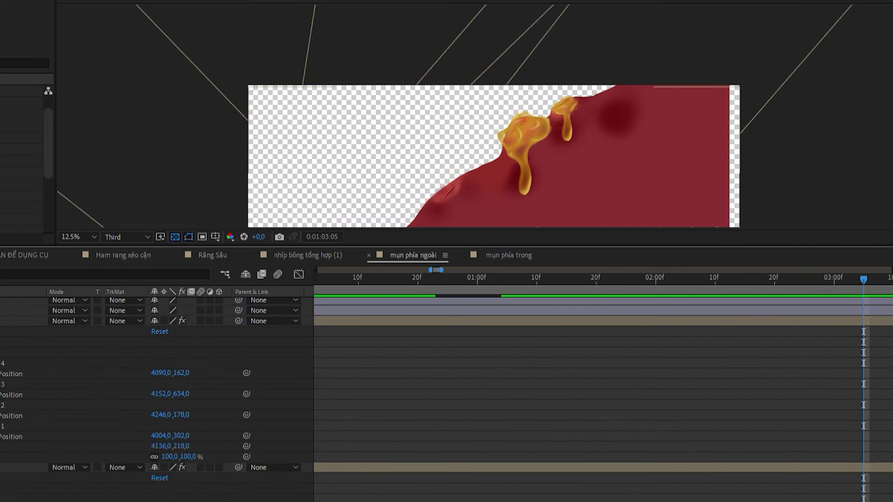
click(4, 321)
ctrl+click(3, 465)
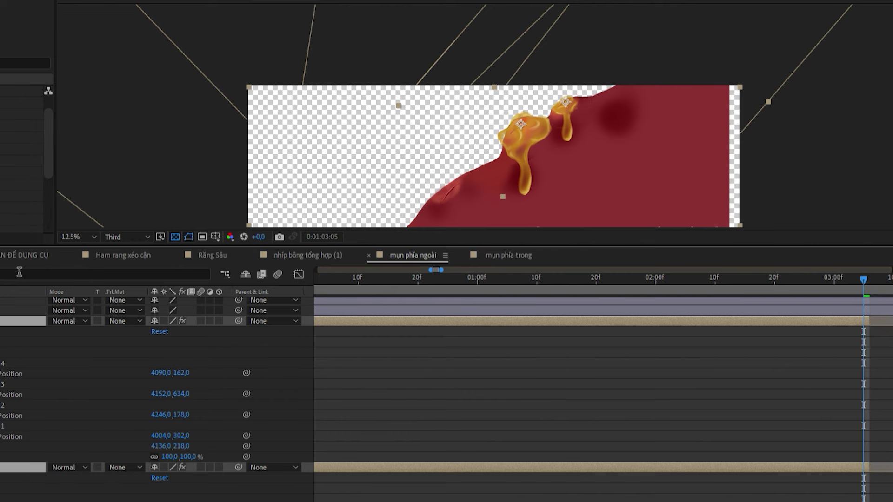
click(3, 255)
scroll(585, 320, down, 2)
click(585, 279)
drag(587, 264, 583, 282)
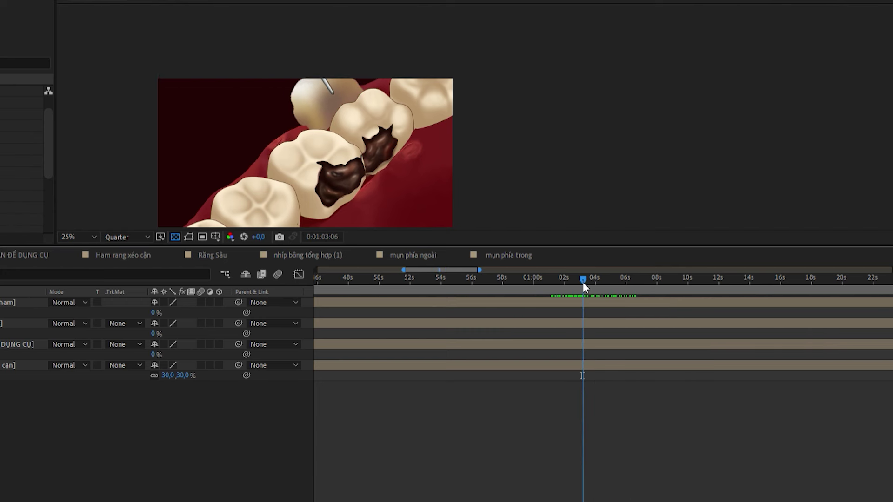
In mụn phía ngoài, trim the end of the layer centred on the middle abscess to 1:03:06 and select the layer beneath it.
click(411, 252)
scroll(501, 440, down, 5)
scroll(497, 435, down, 5)
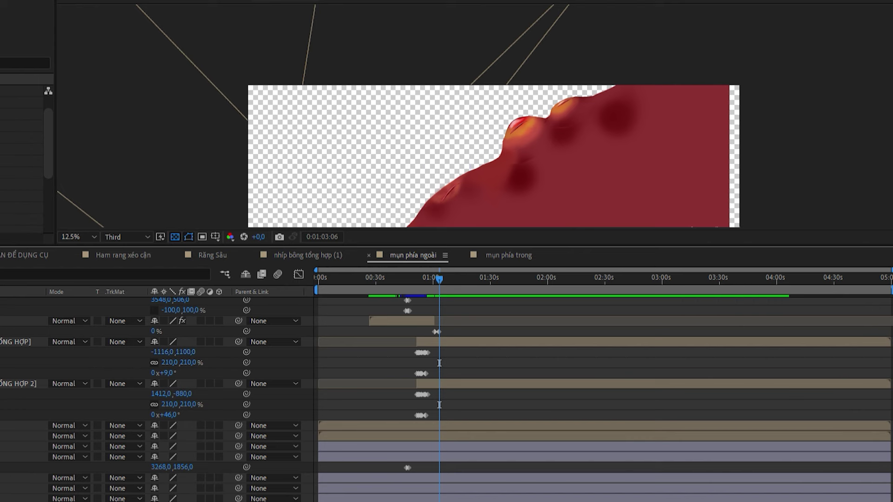
click(23, 498)
key(alt+bracketright)
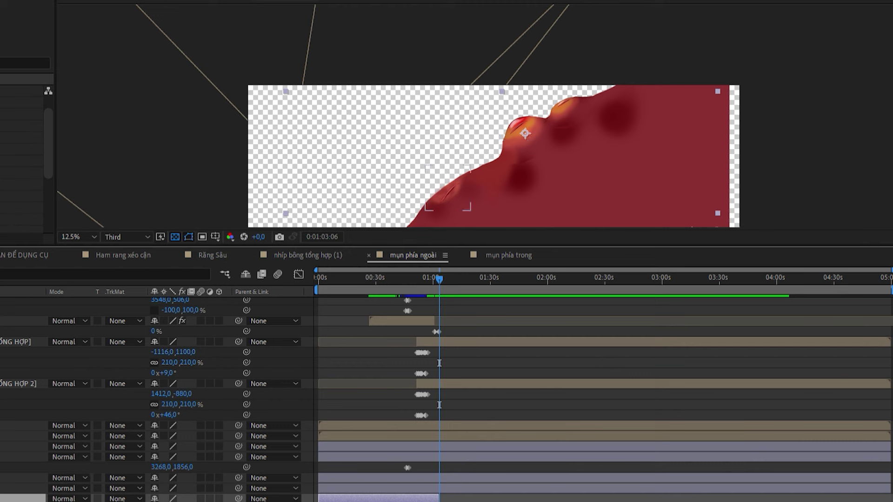
click(74, 501)
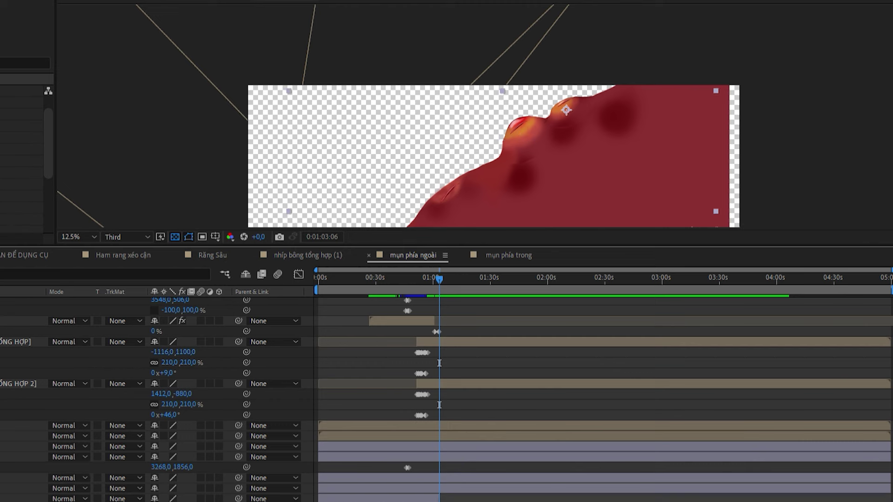
Move to 1:02:25 and reveal the Position properties of the two small layers on the upper abscesses behind the pus drips.
key(equal)
key(equal)
key(equal)
key(equal)
mouse_move(425, 278)
mouse_down()
mouse_move(439, 277)
mouse_move(416, 279)
mouse_move(442, 277)
mouse_move(416, 279)
mouse_up()
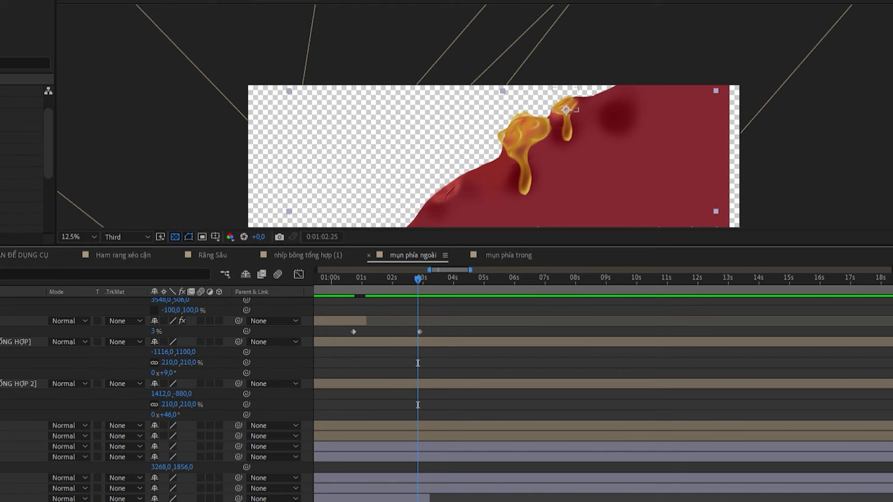
click(23, 457)
shift+click(22, 447)
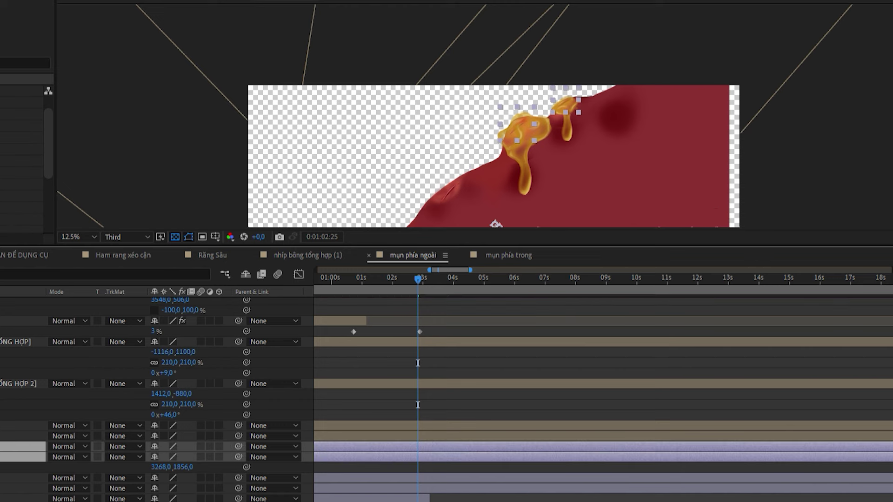
scroll(446, 385, up, 1)
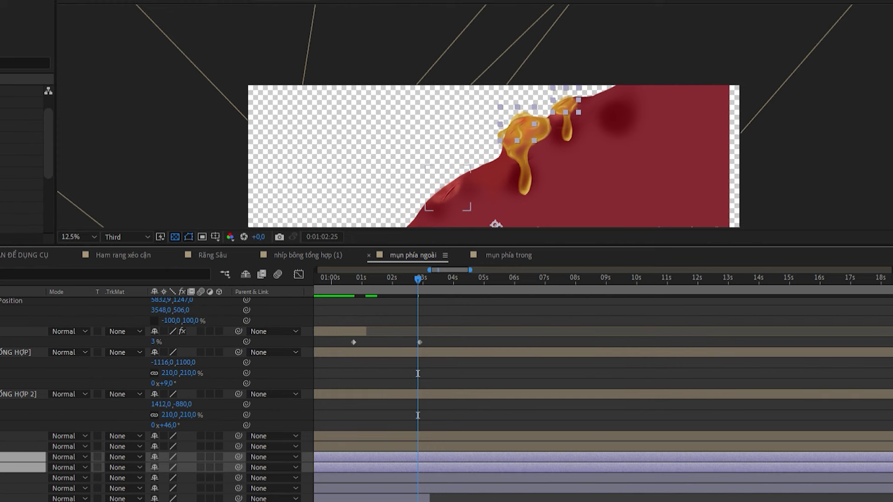
key(p)
scroll(396, 437, down, 1)
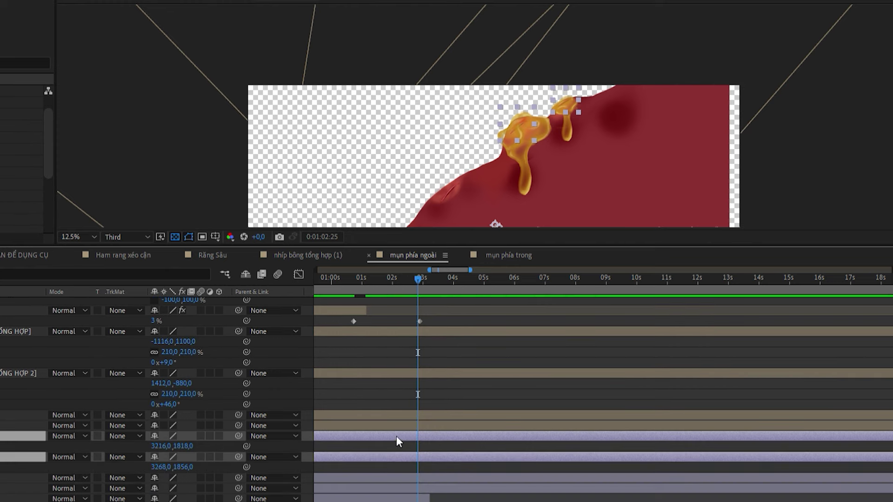